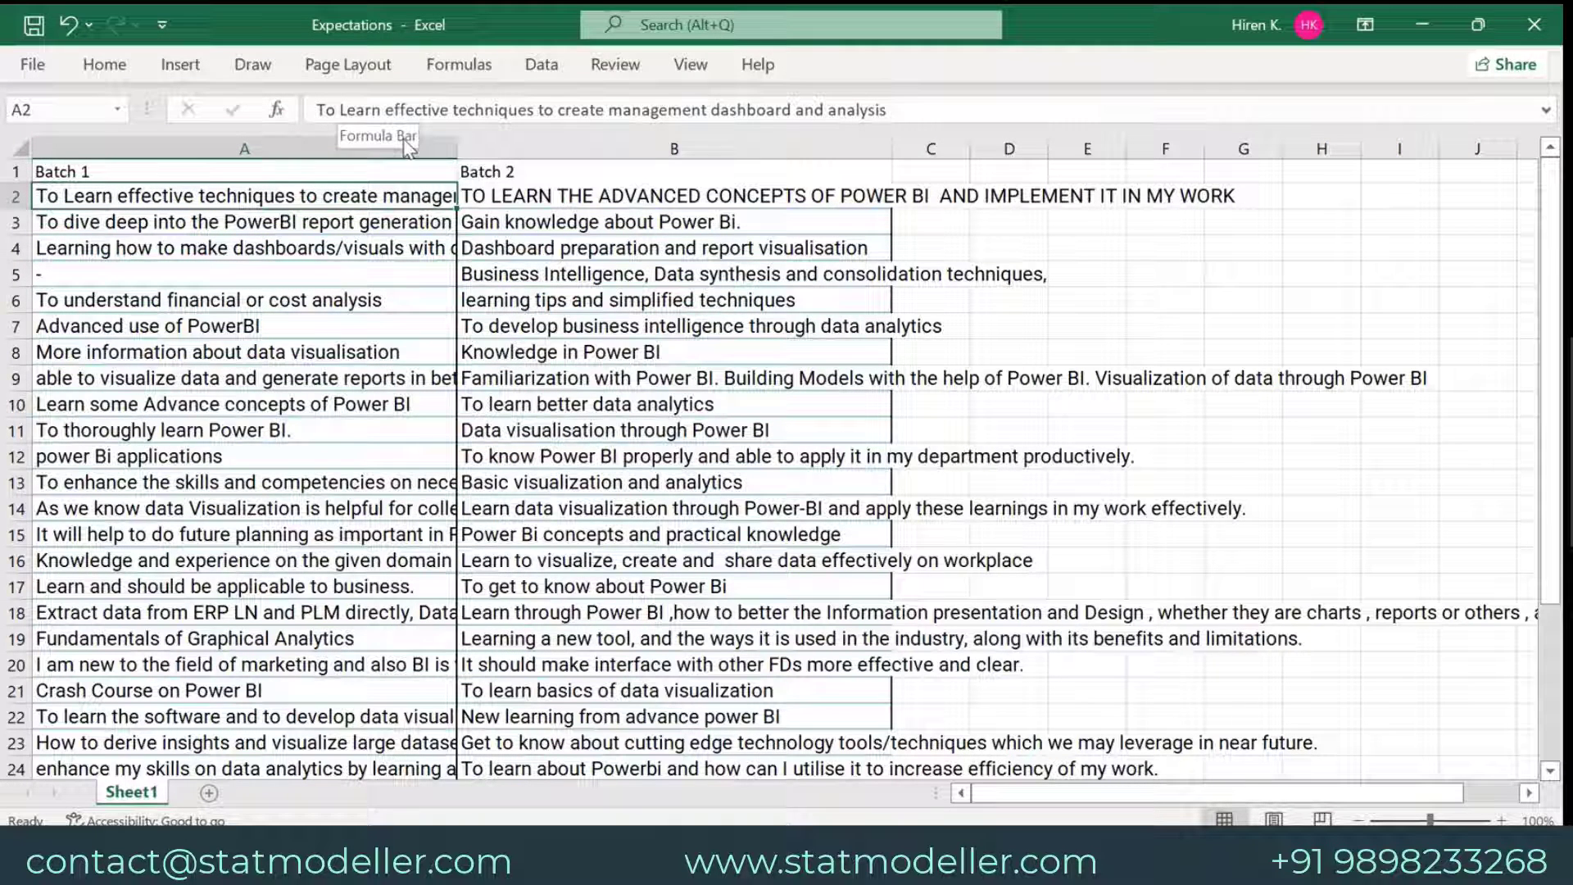
Review the Batch 1 and Batch 2 responses in the Expectations spreadsheet
key(Down)
key(Down)
key(Down)
key(ctrl+Home)
click(215, 197)
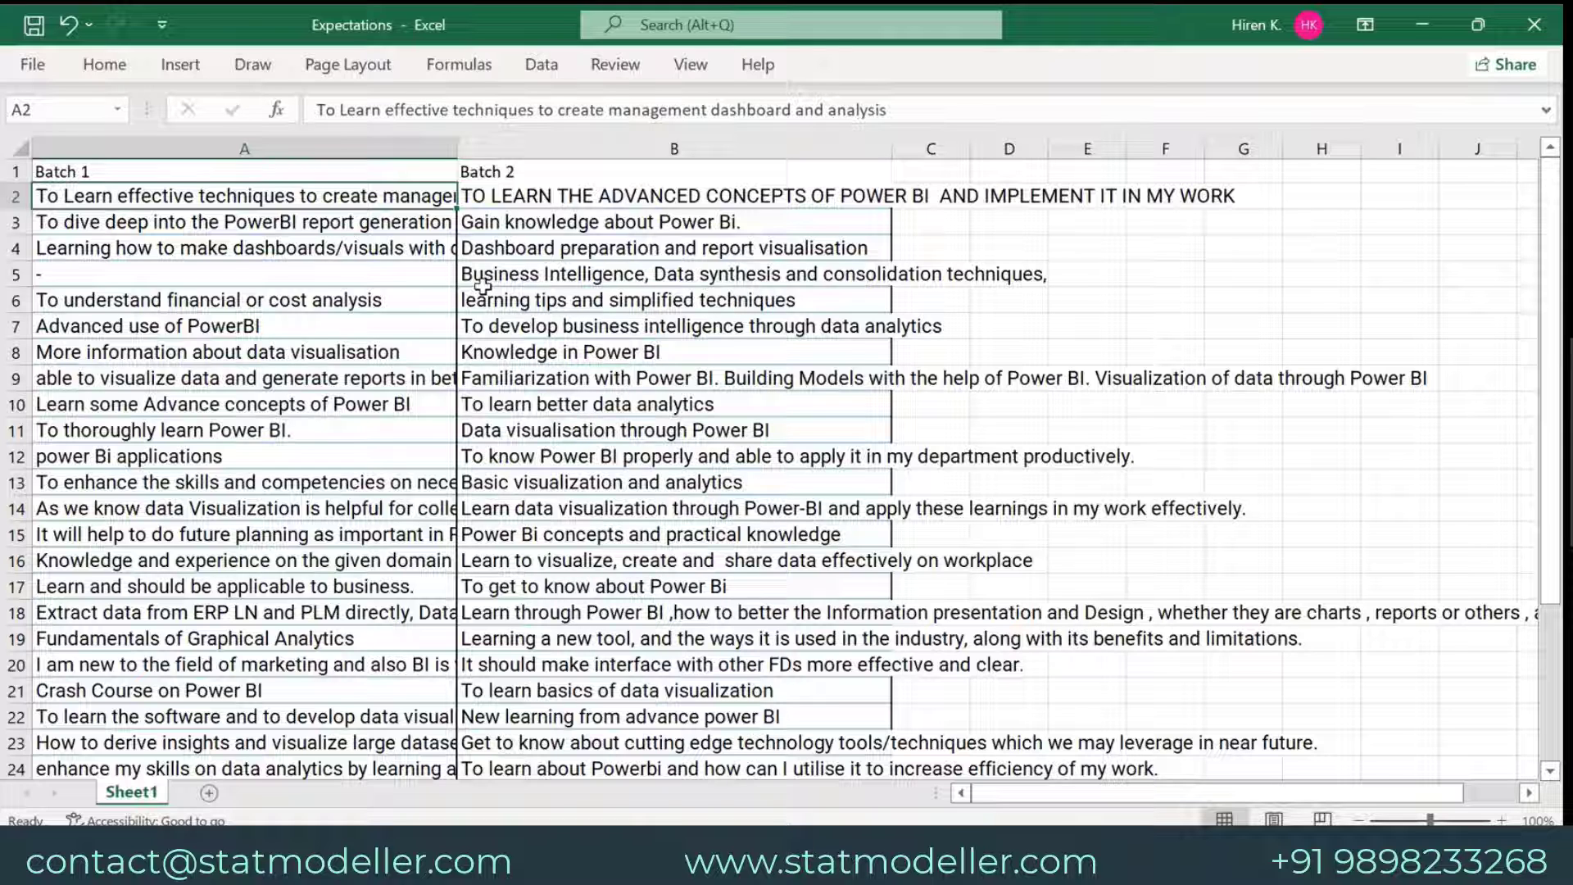
scroll(246, 224, down, 4)
scroll(246, 224, down, 3)
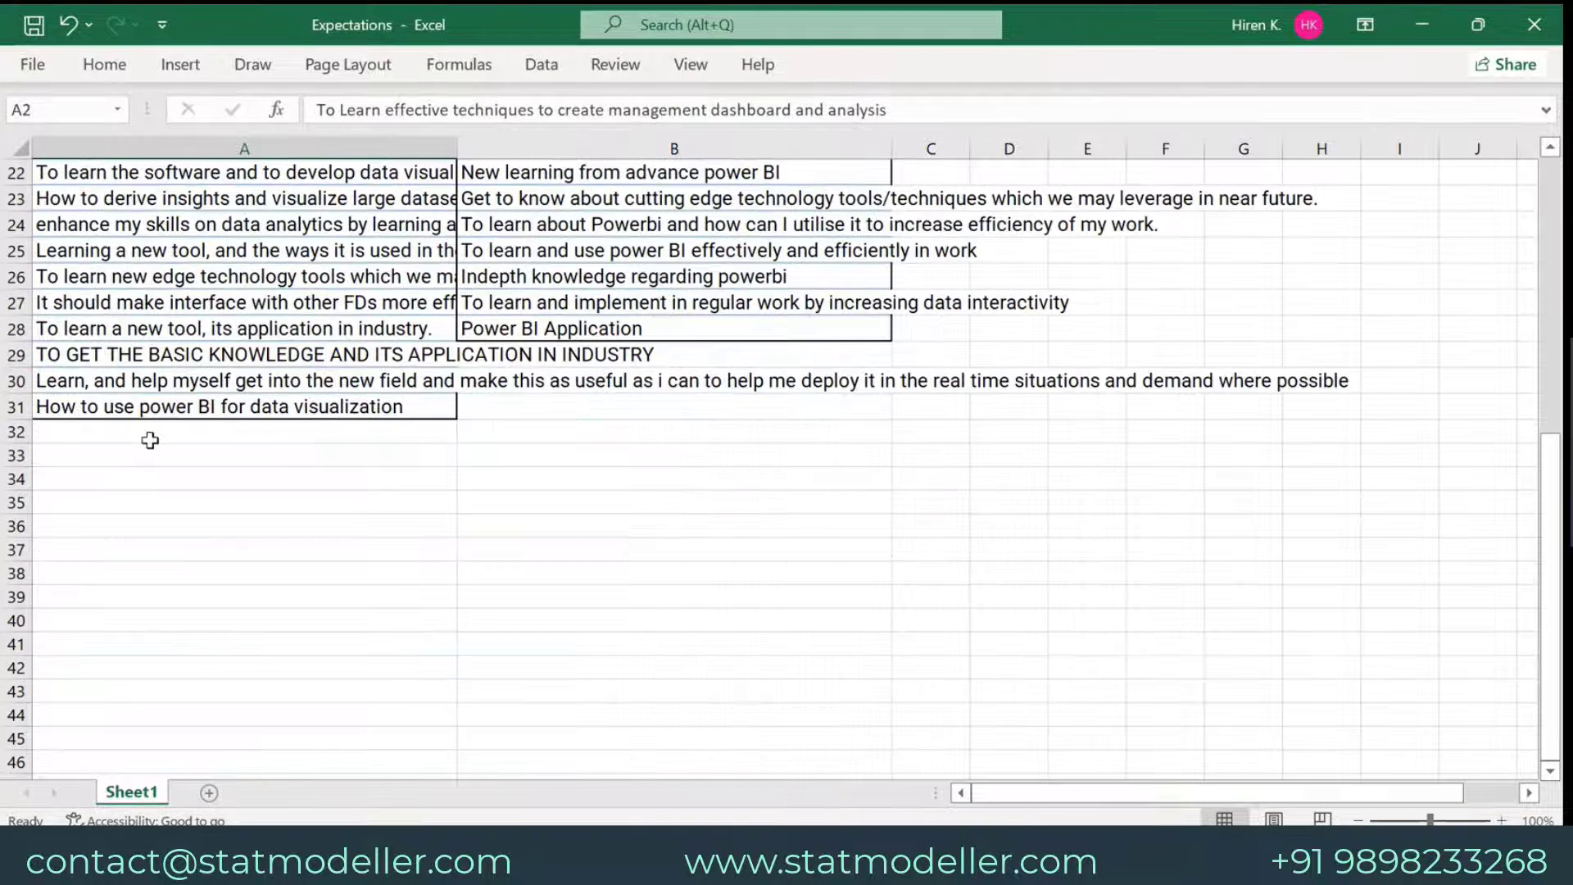
drag(16, 406, 16, 380)
click(491, 388)
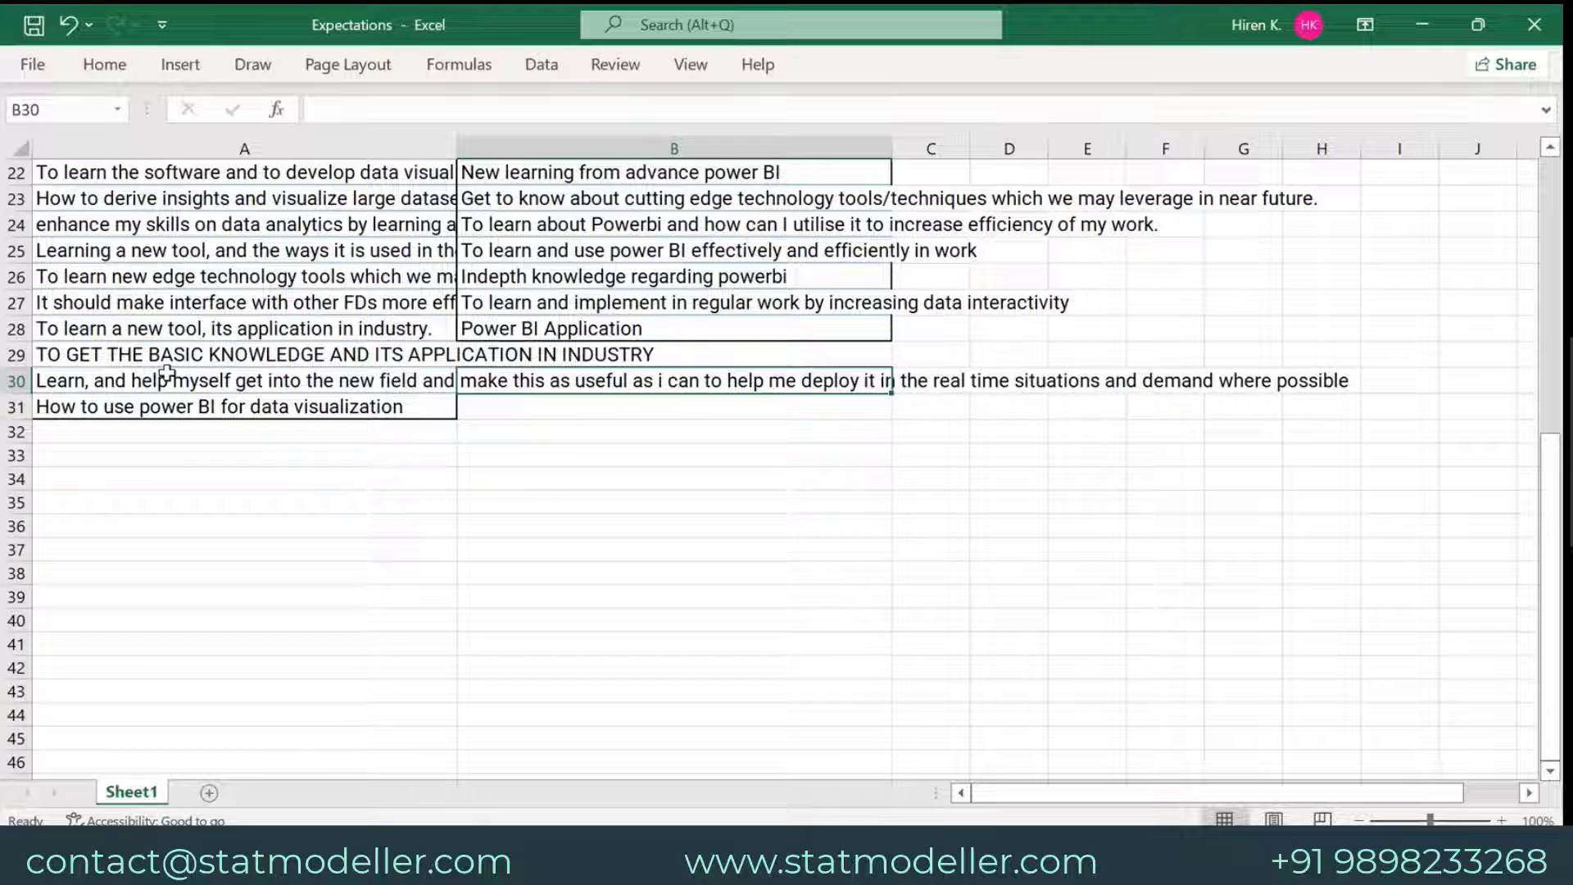
scroll(402, 394, up, 2)
scroll(402, 393, up, 6)
mouse_move(75, 172)
mouse_down()
mouse_move(140, 196)
mouse_move(610, 195)
mouse_up()
click(631, 332)
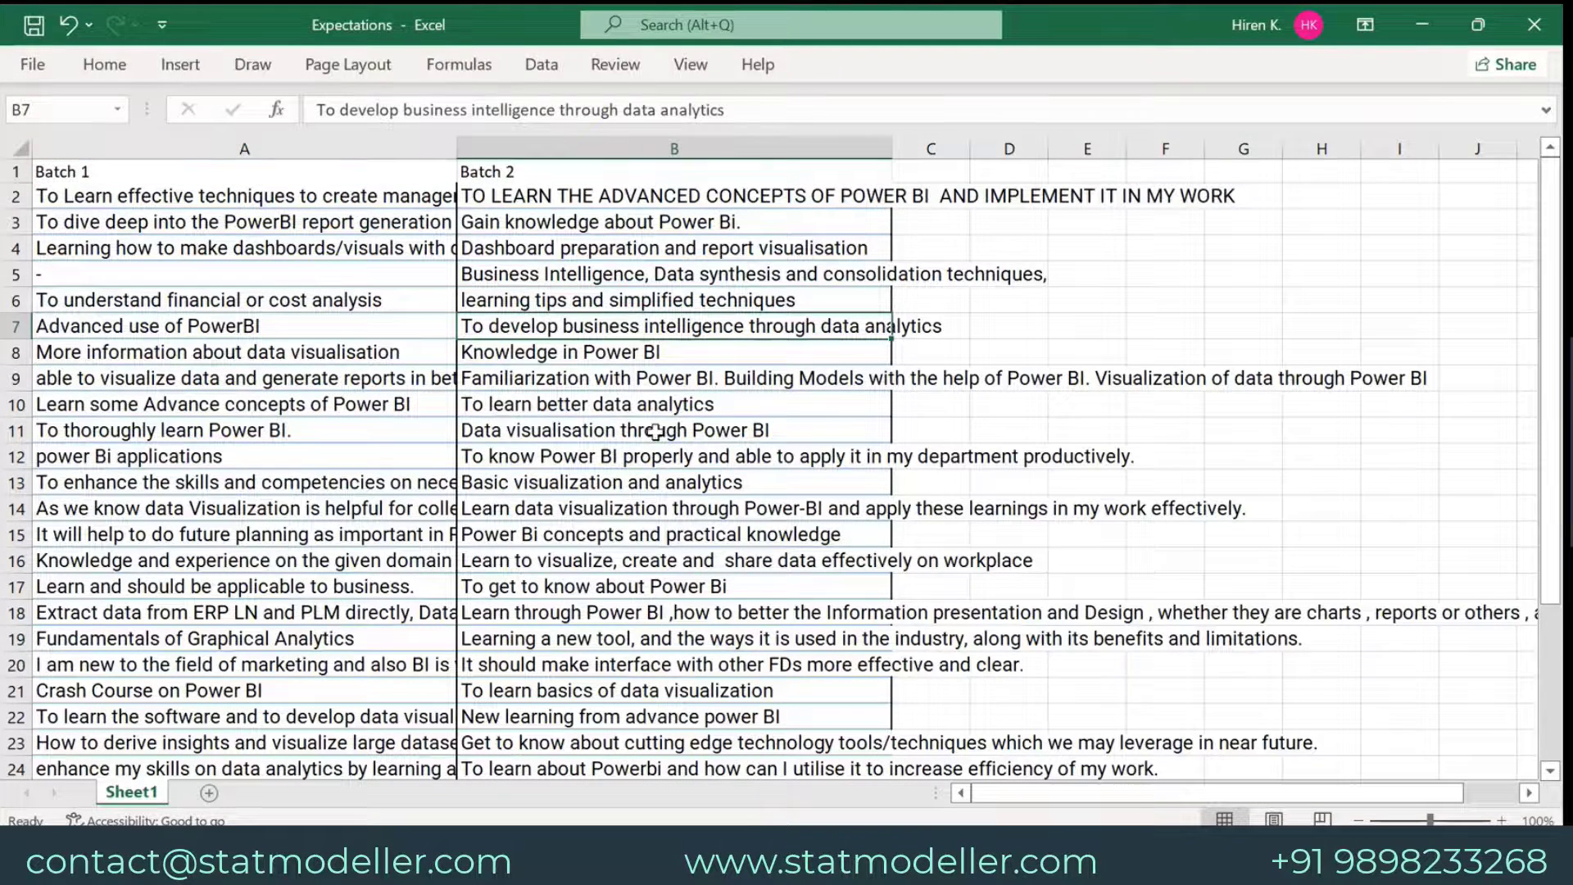
scroll(731, 427, down, 1)
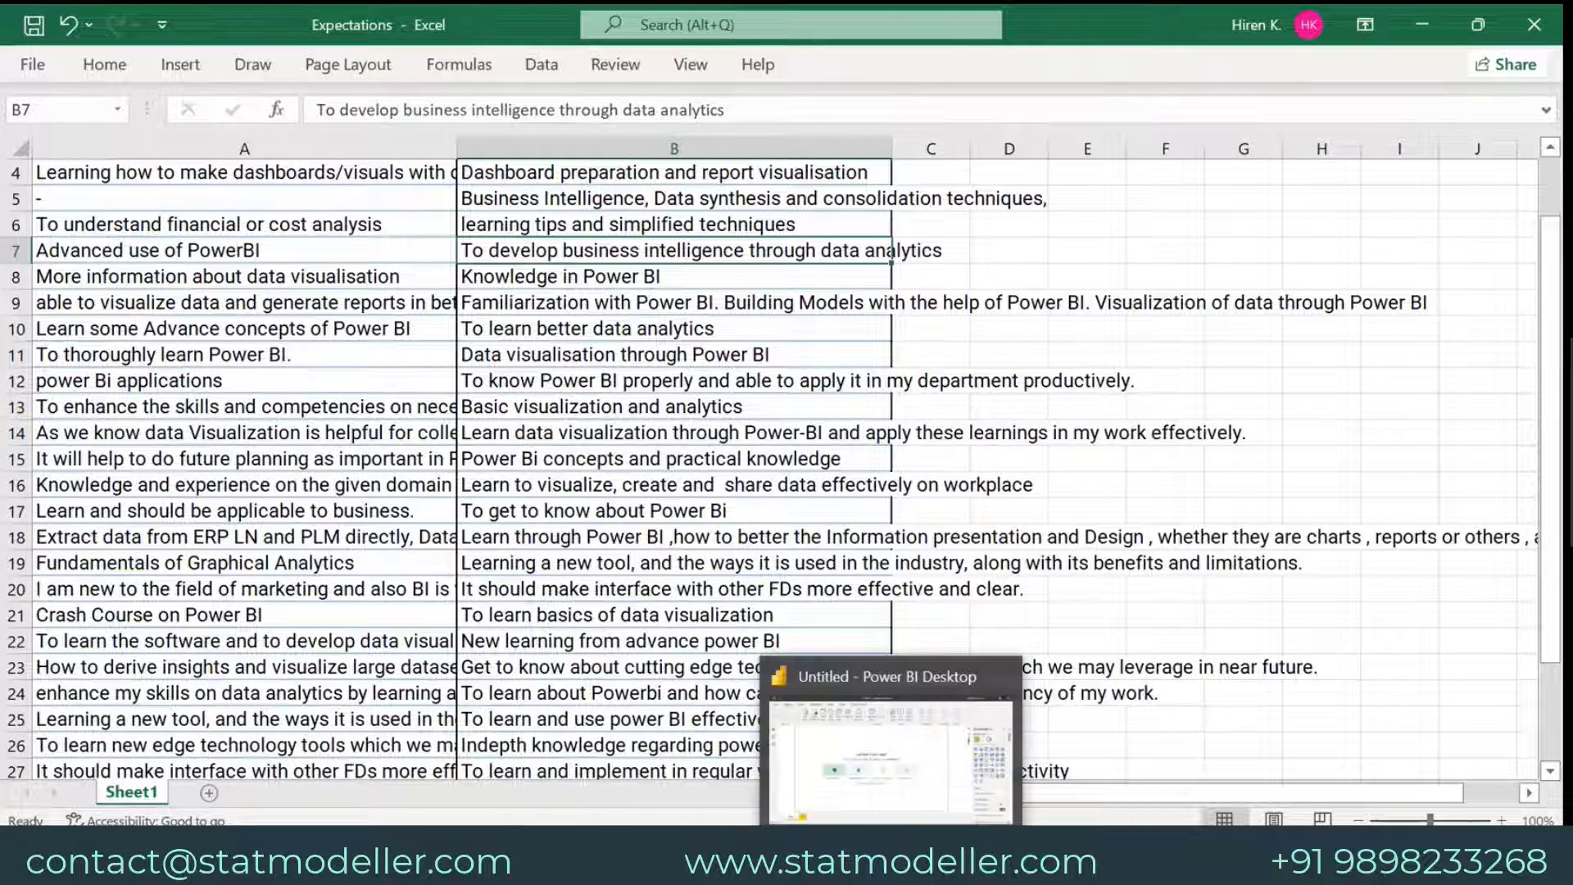
In Power BI, import Expectations.xlsx from Consulting clients > L & T > Power BI project
click(940, 749)
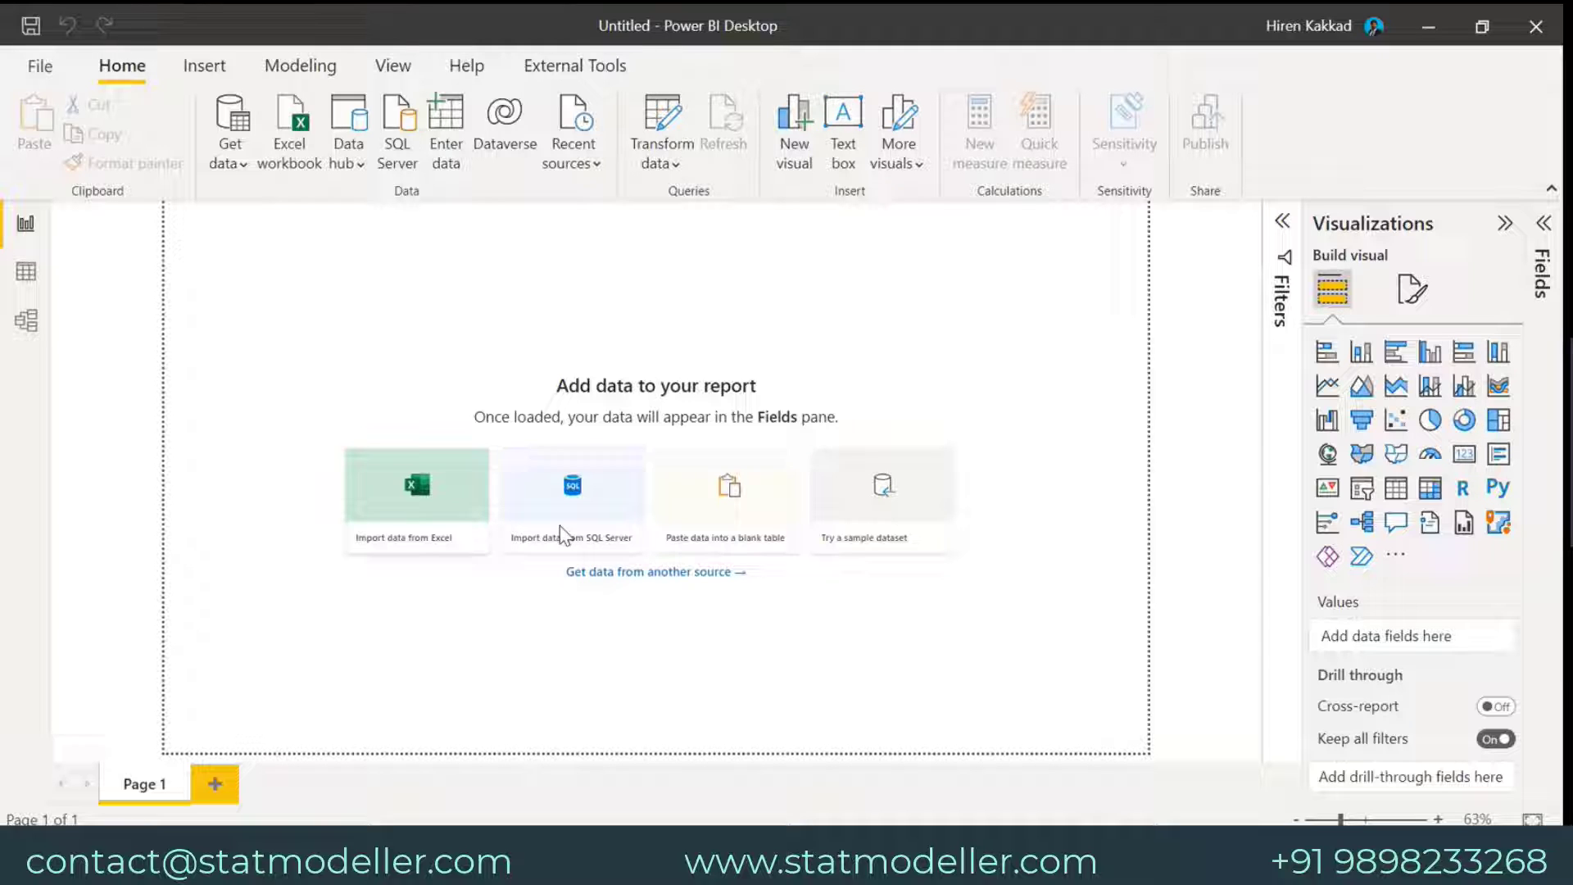
click(436, 479)
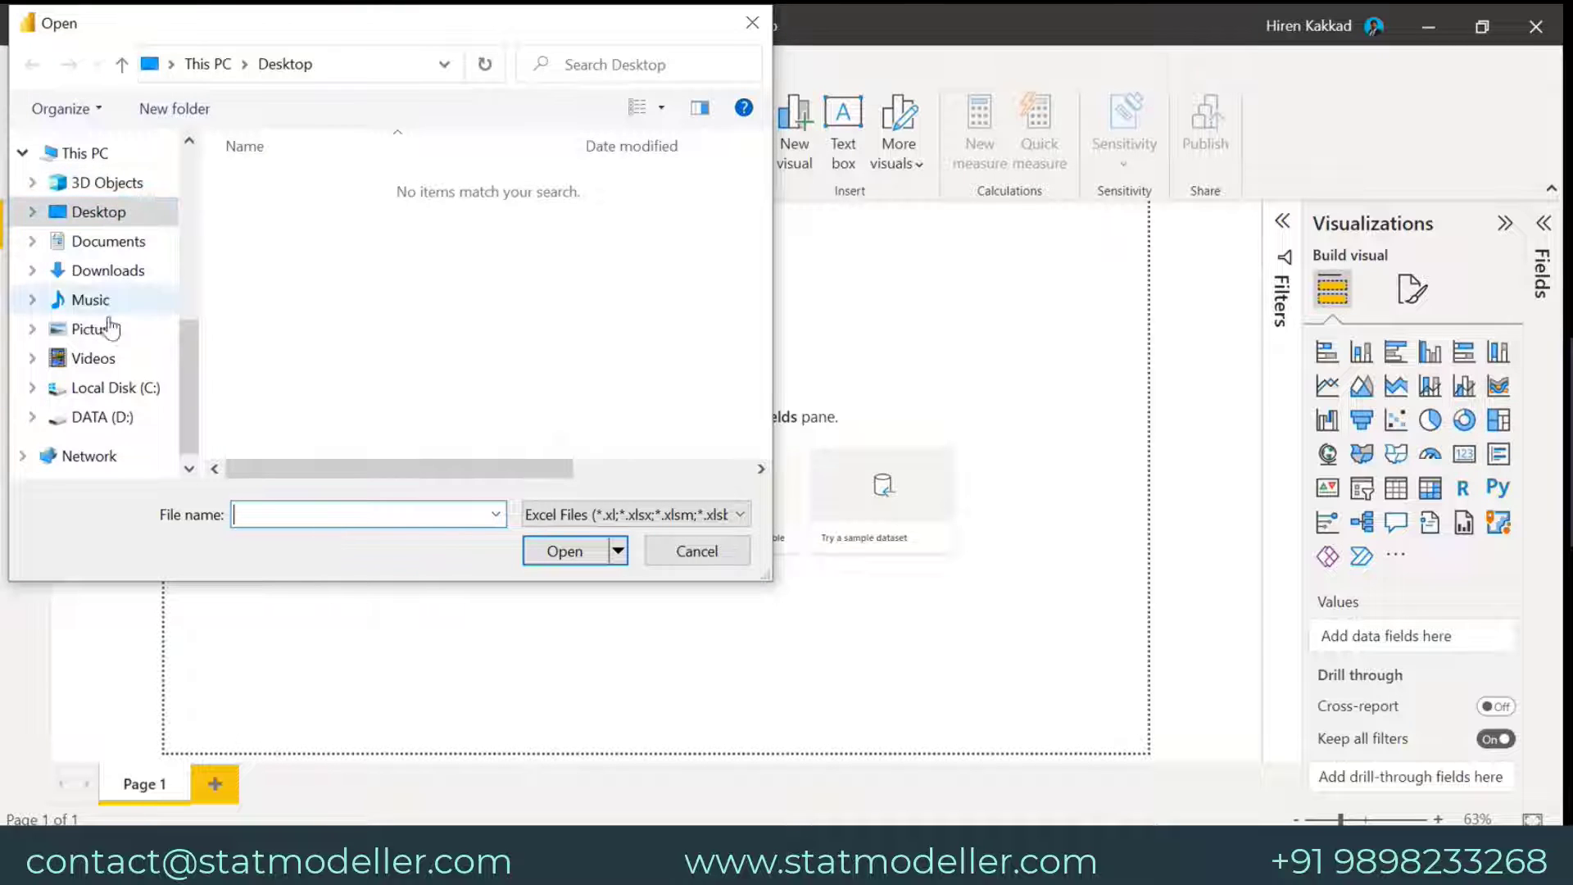
scroll(111, 328, up, 5)
click(95, 257)
double_click(295, 208)
scroll(321, 295, down, 5)
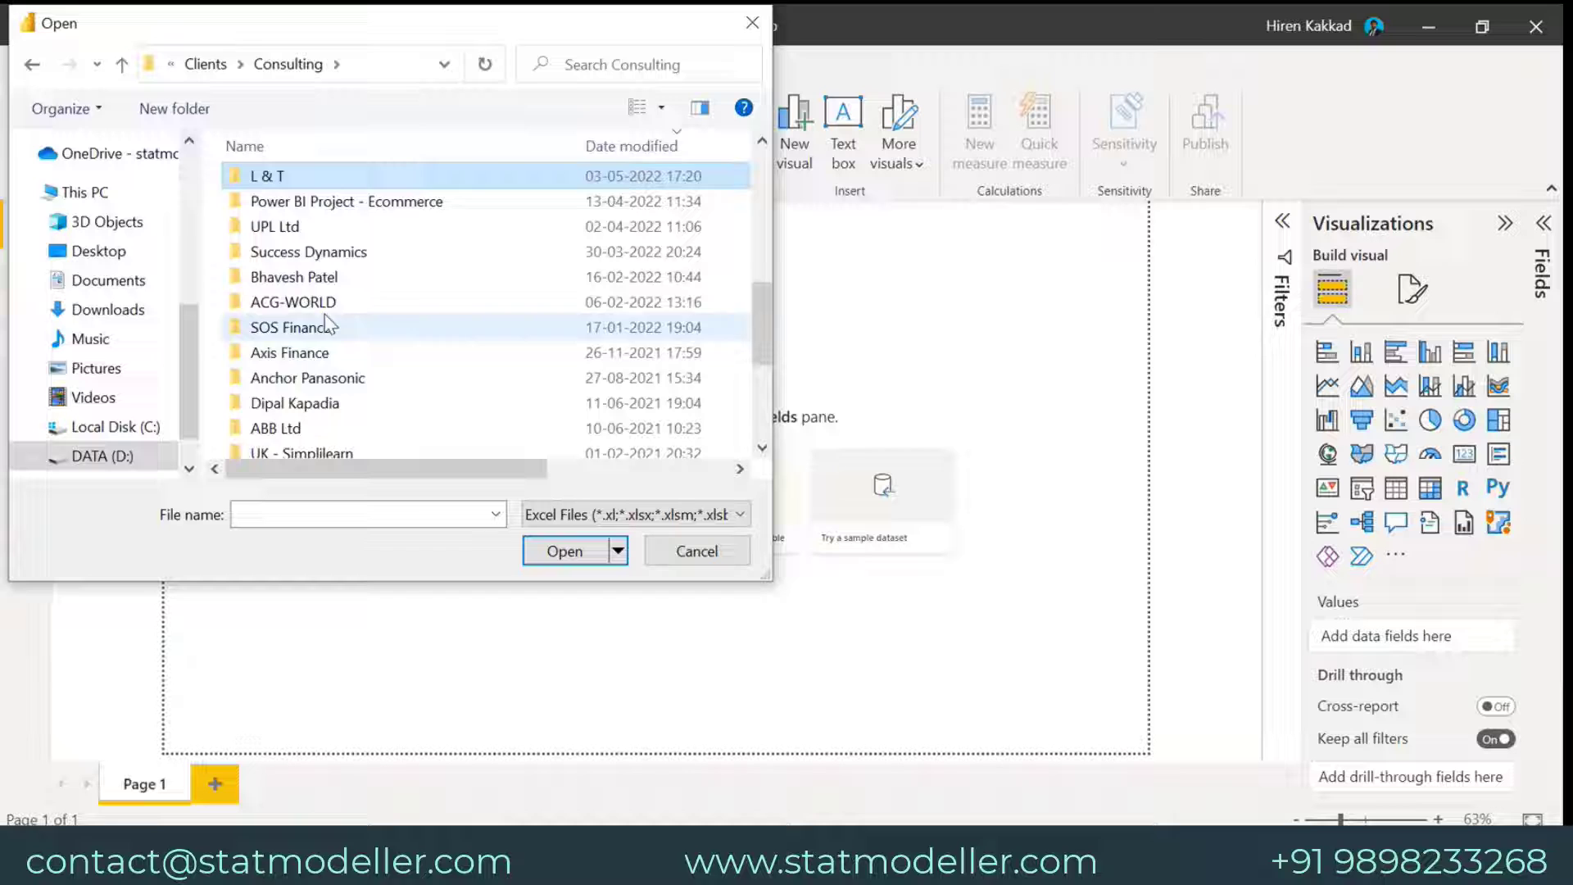
double_click(267, 175)
double_click(299, 229)
double_click(299, 309)
click(291, 186)
double_click(292, 185)
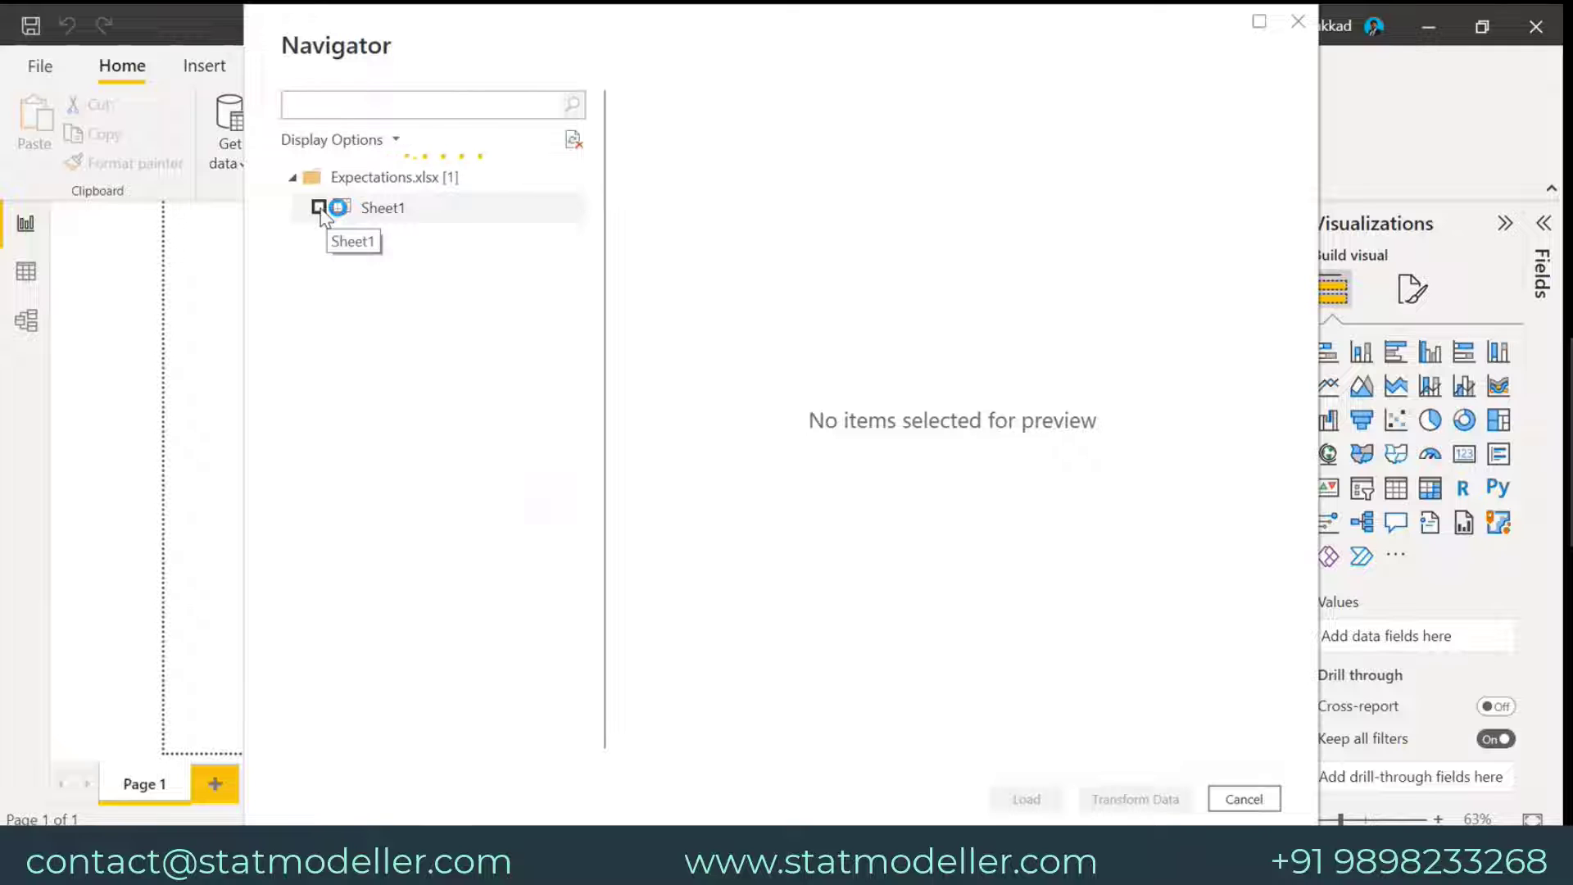
Load Sheet1 through Transform Data, promoting the first row to Batch 1/Batch 2 headers
click(319, 208)
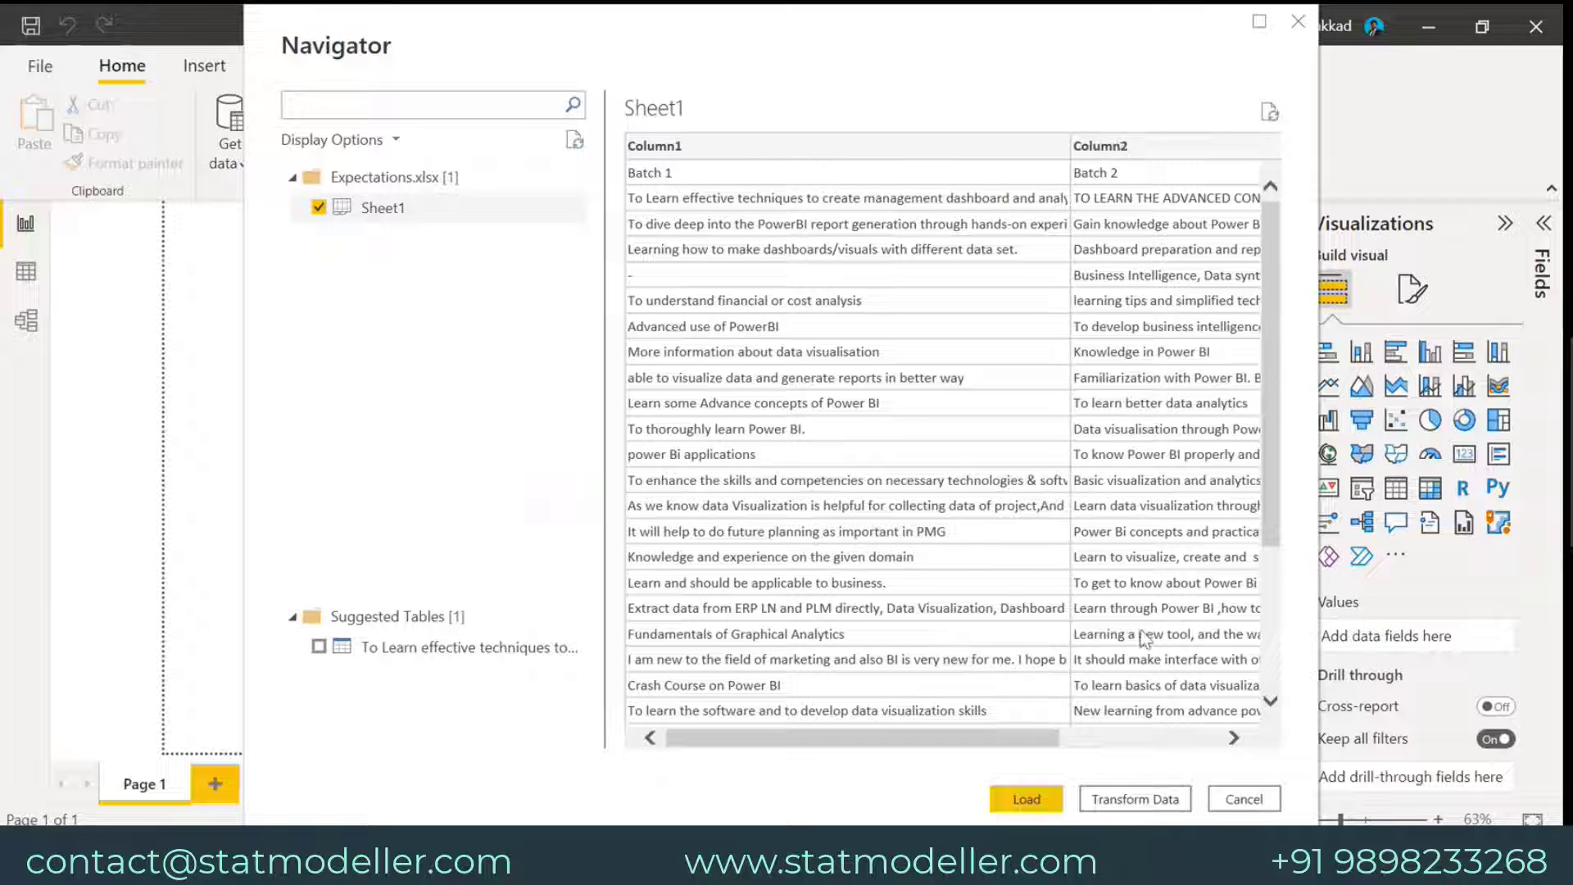
click(1150, 808)
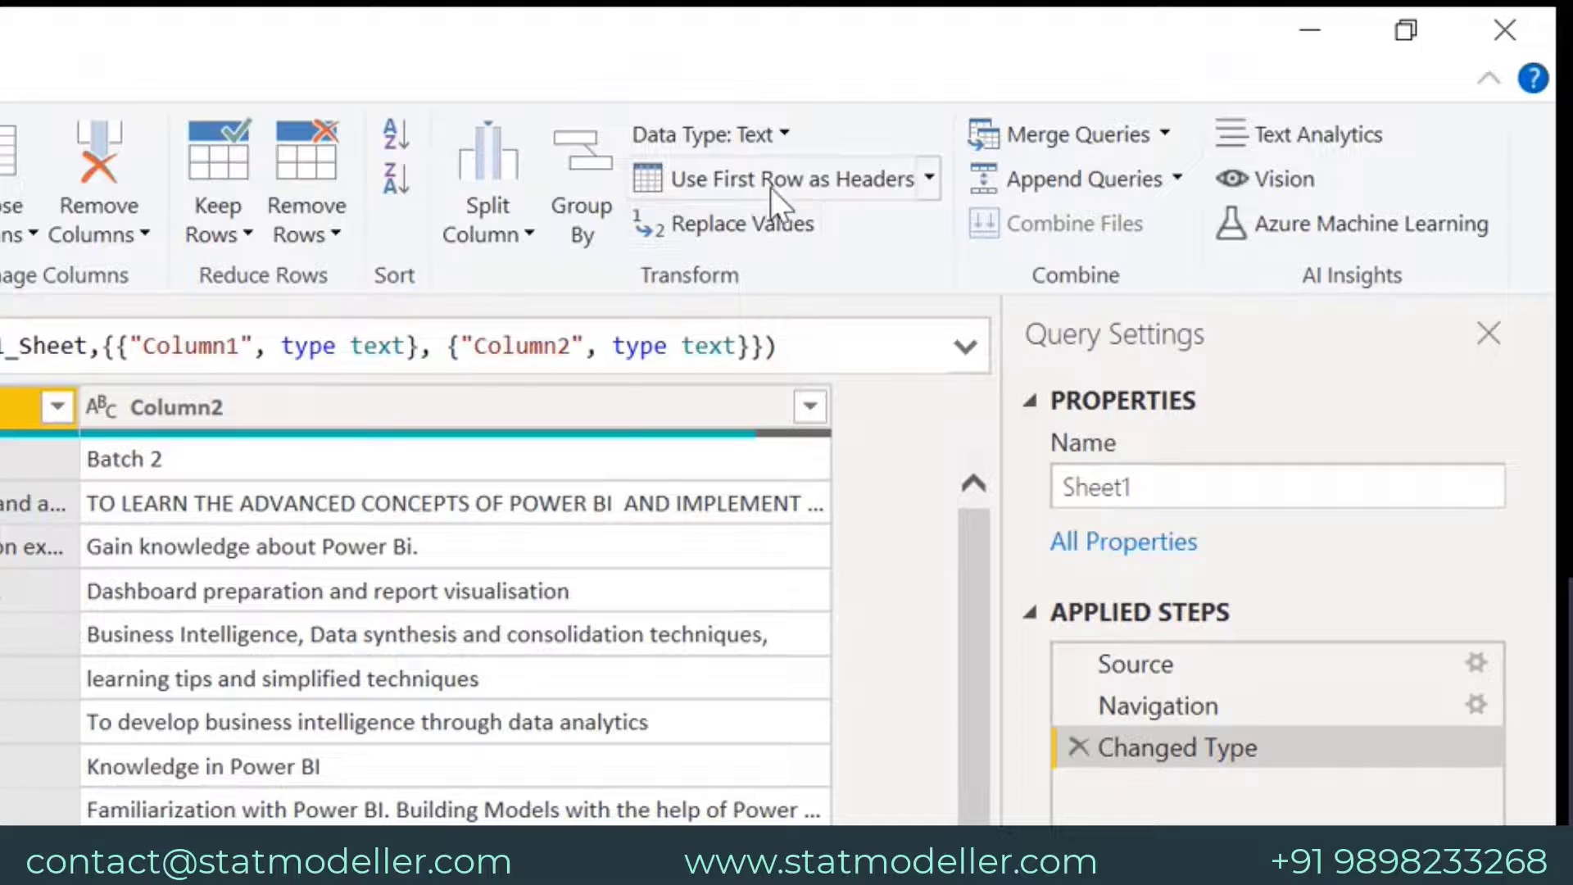
click(773, 186)
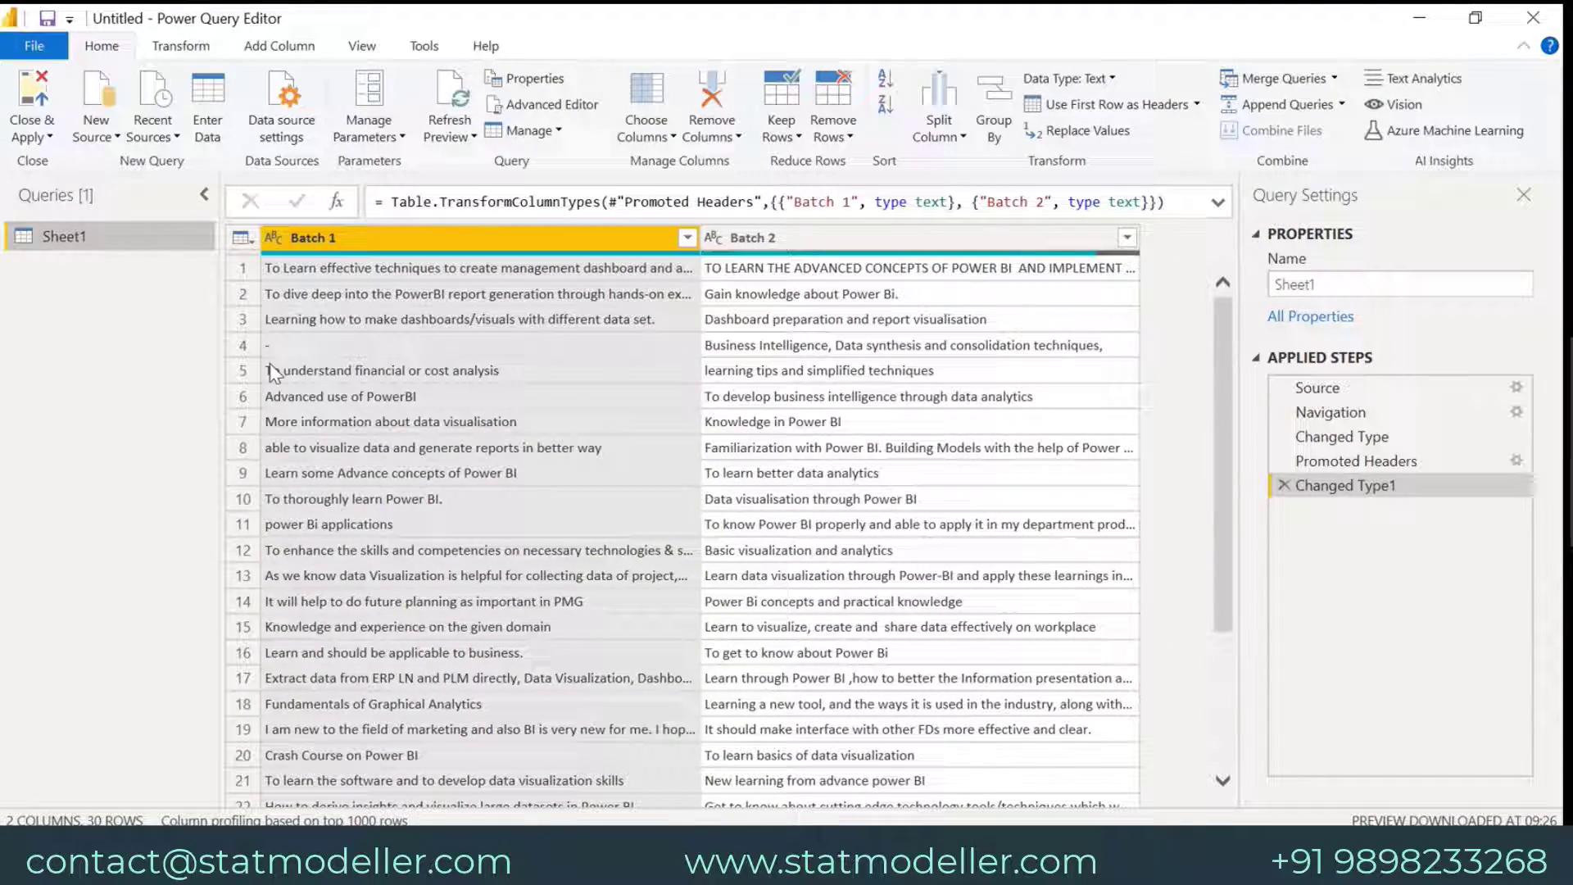
click(47, 111)
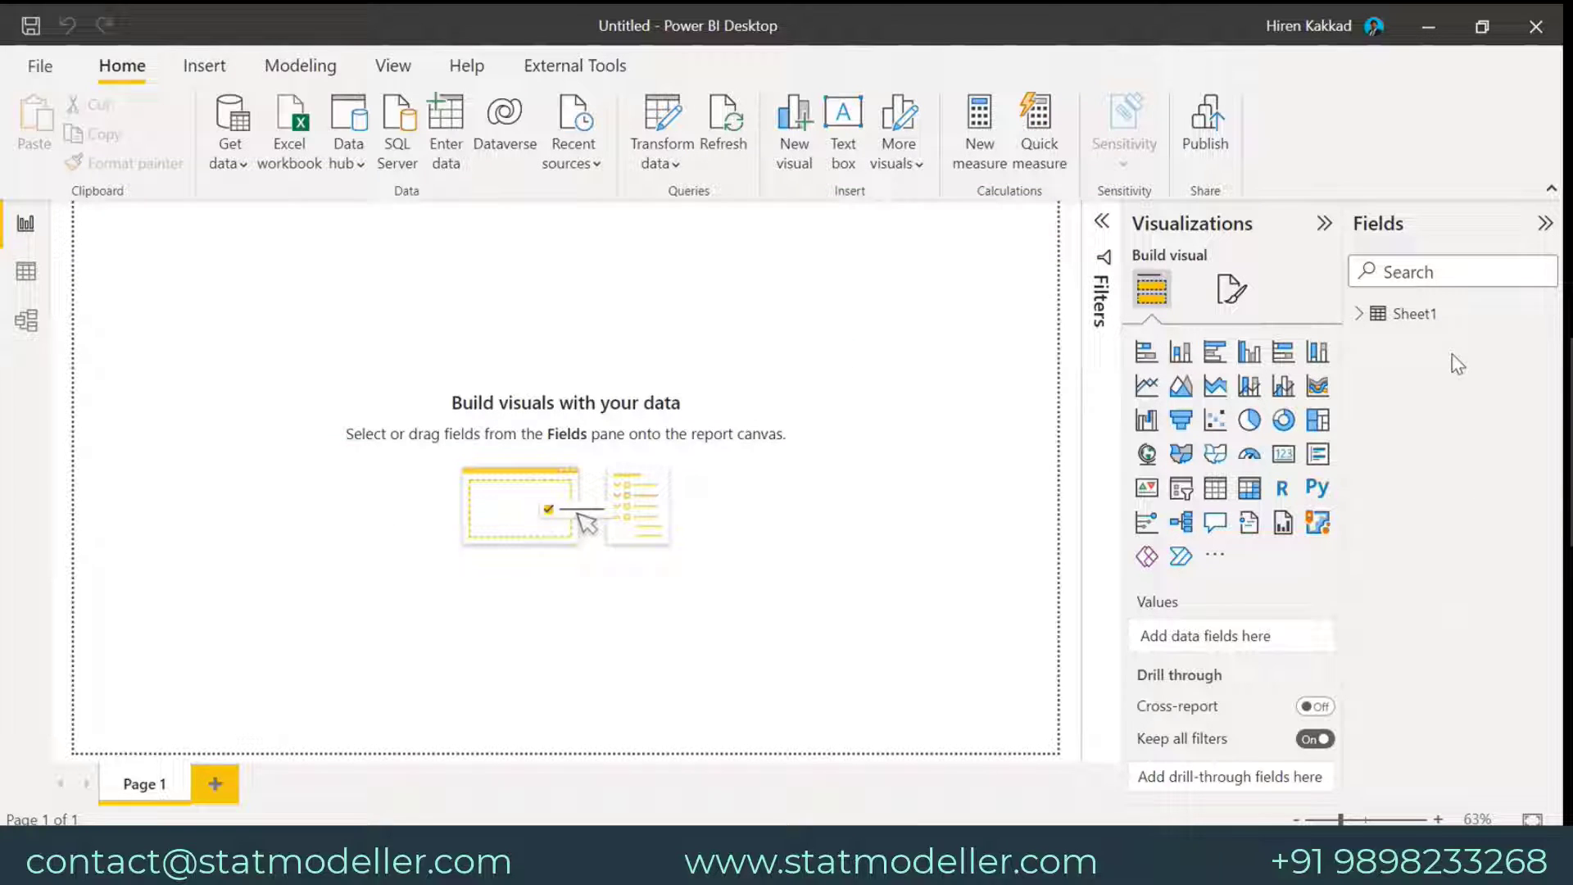
Find Microsoft's Word Cloud visual under Get more visuals and add it to the report
click(1360, 315)
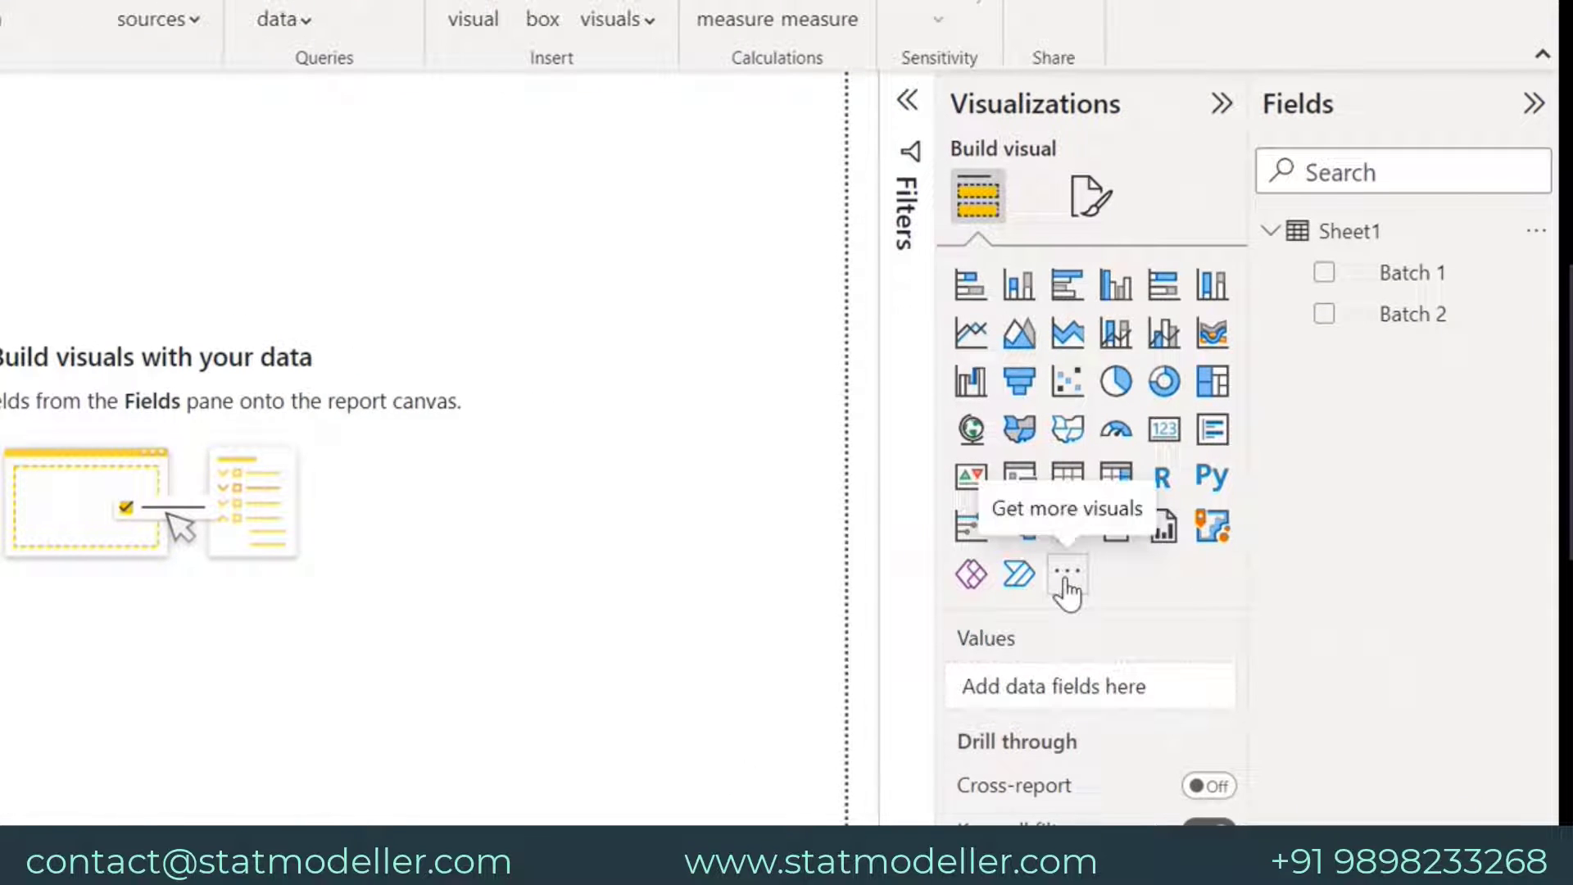
click(1069, 571)
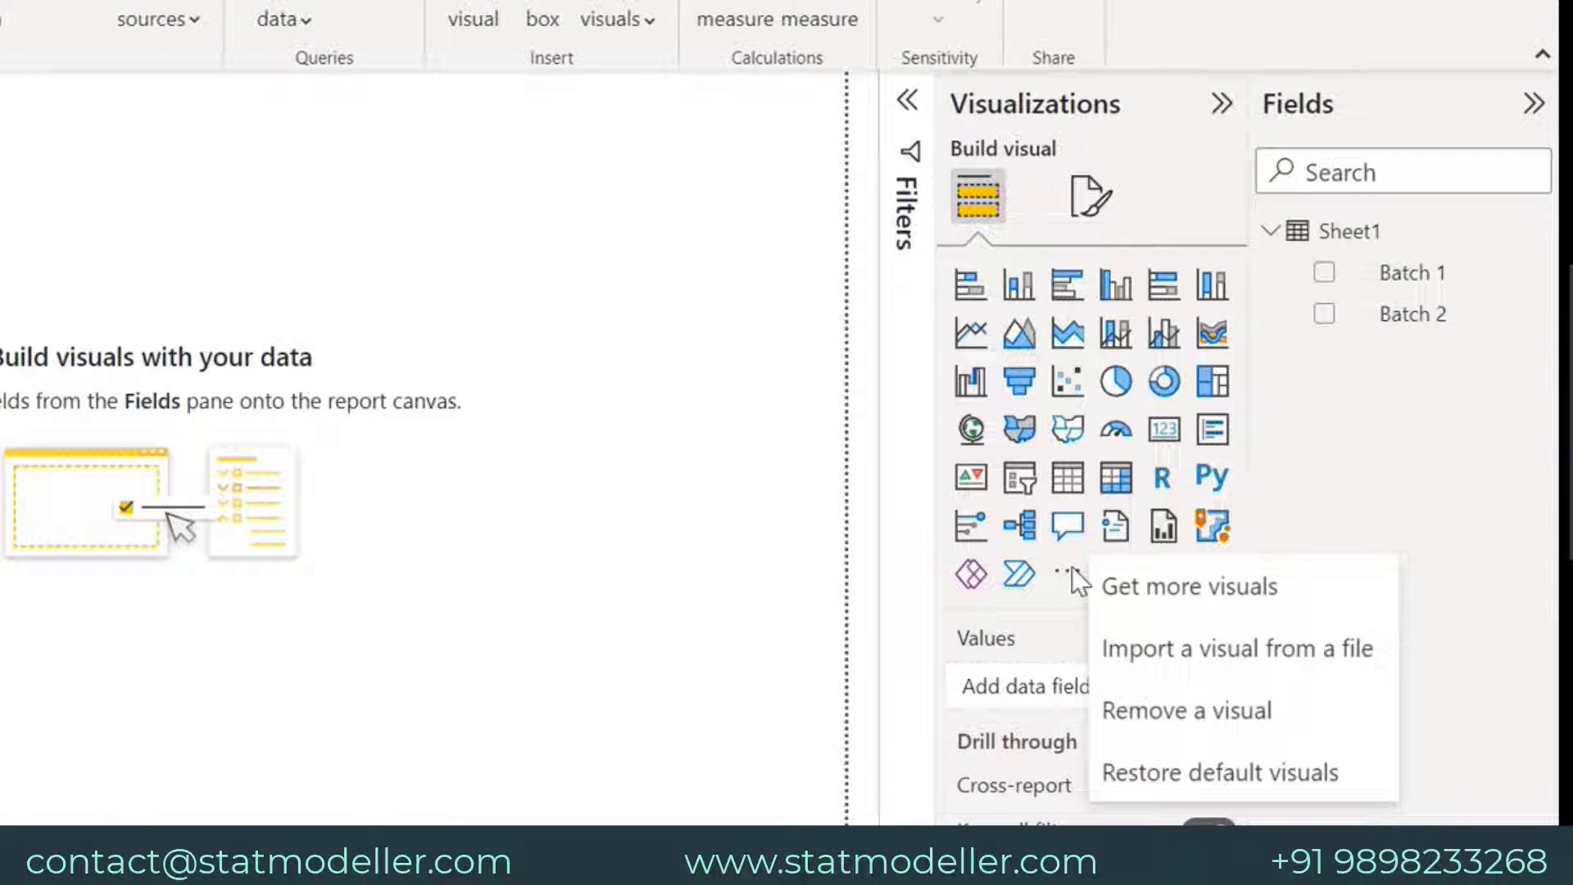
click(1181, 598)
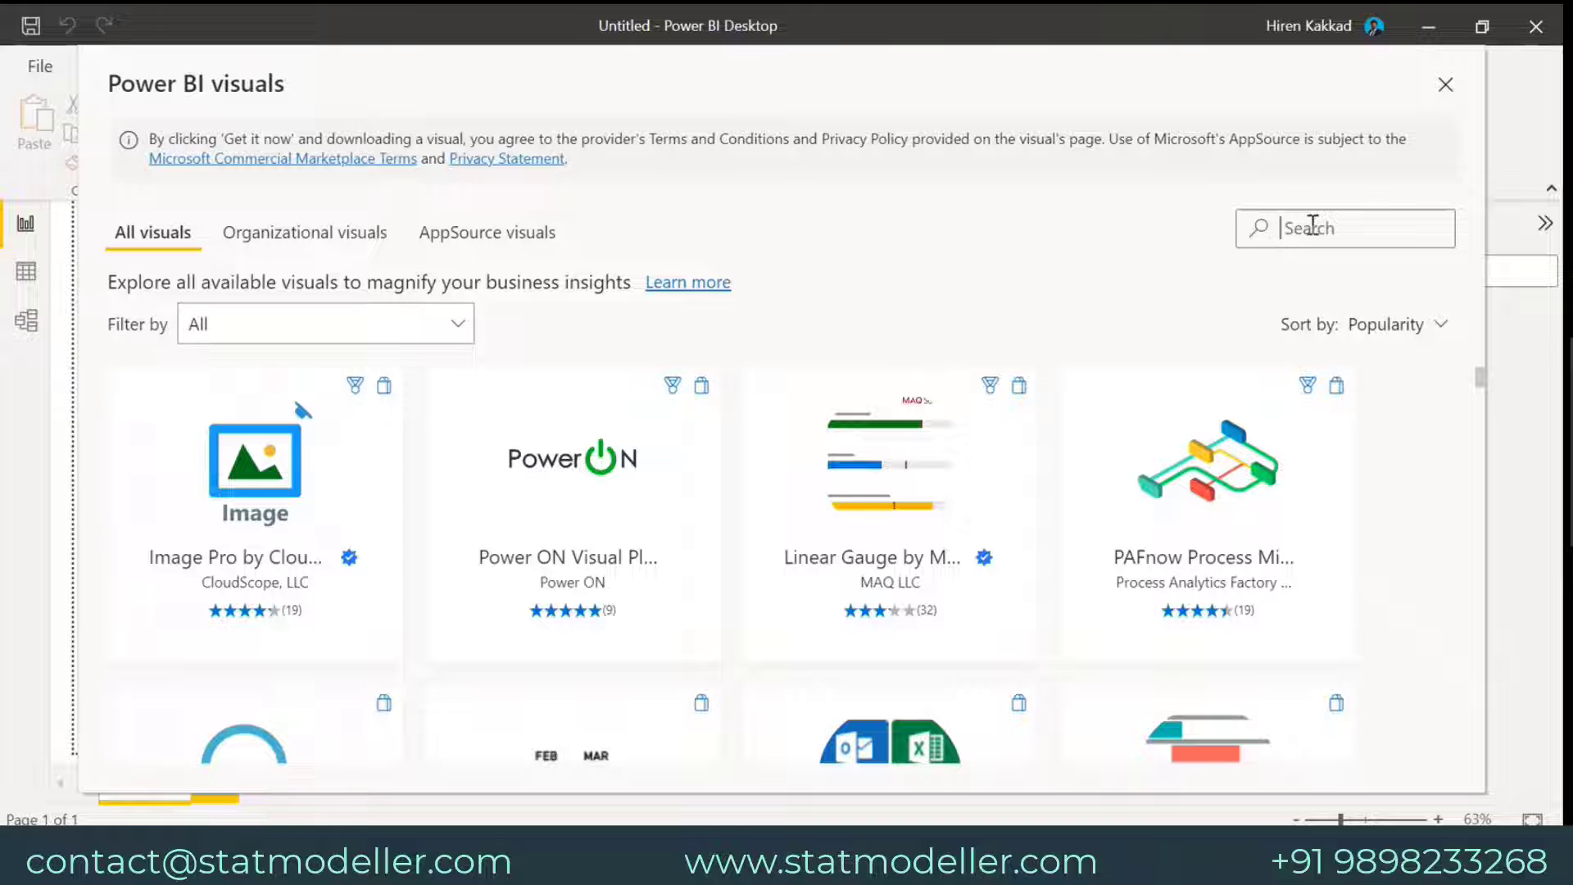
text(word)
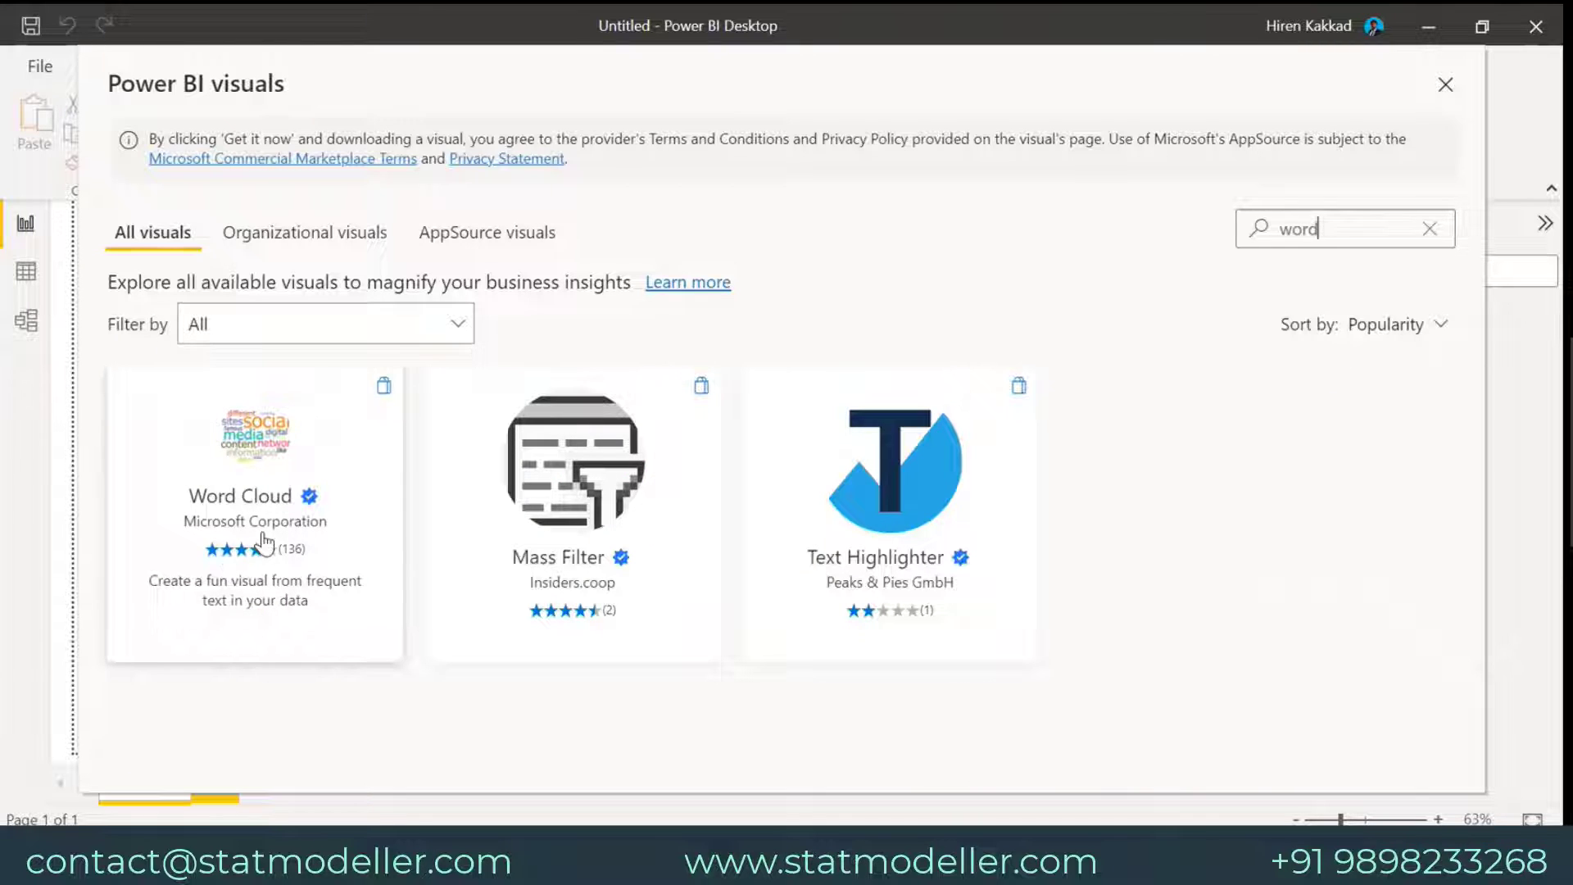
click(238, 457)
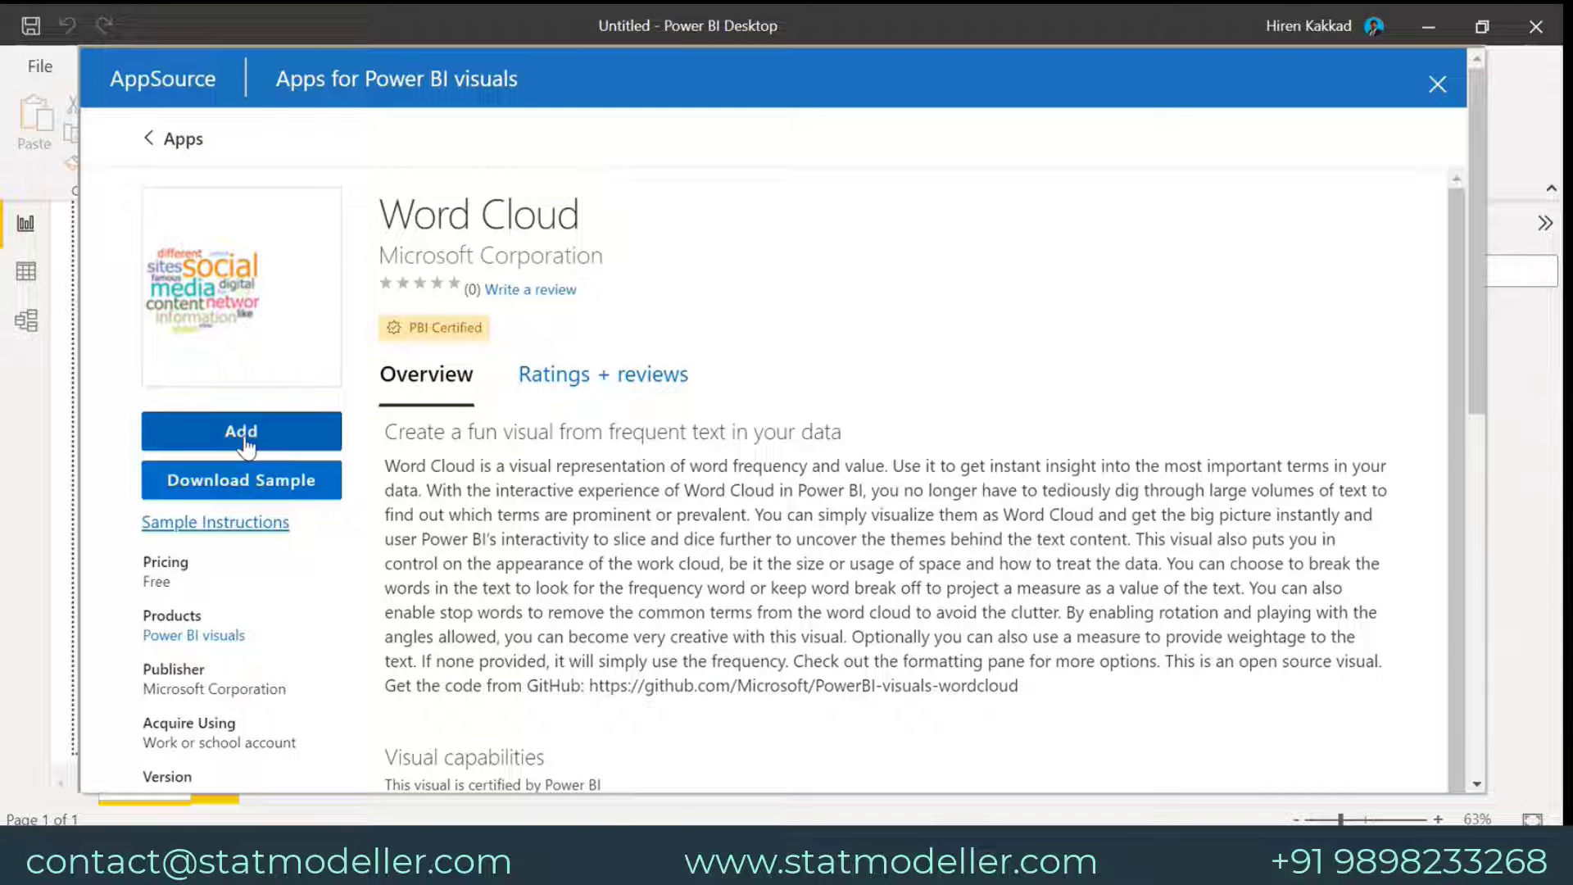
click(229, 438)
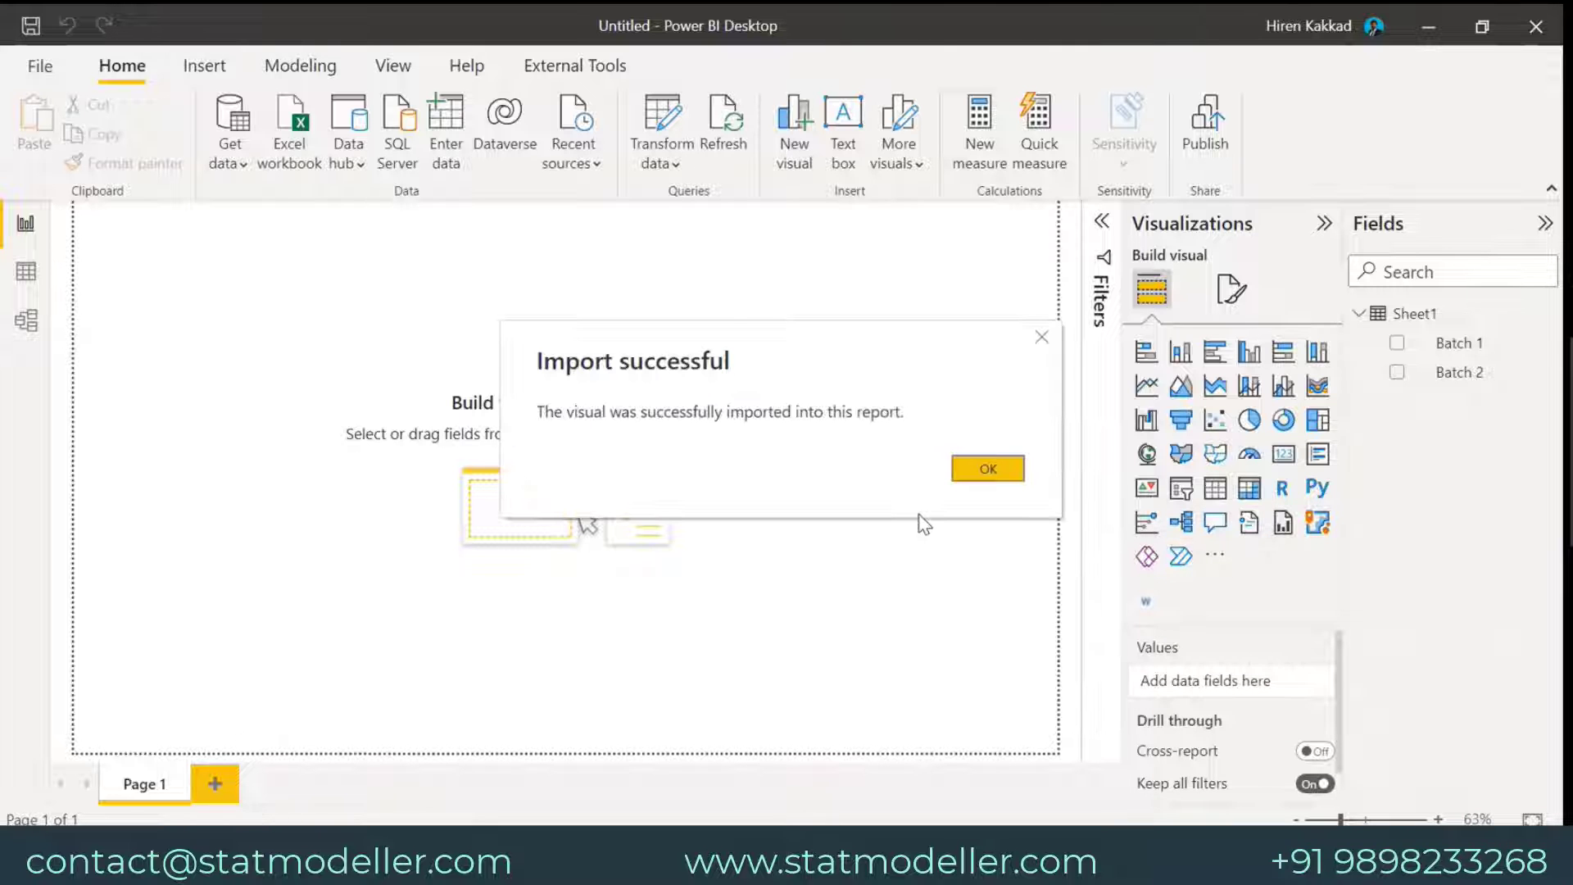
Place a Word Cloud, stretch it across the page, and add the Batch 1 field
click(983, 475)
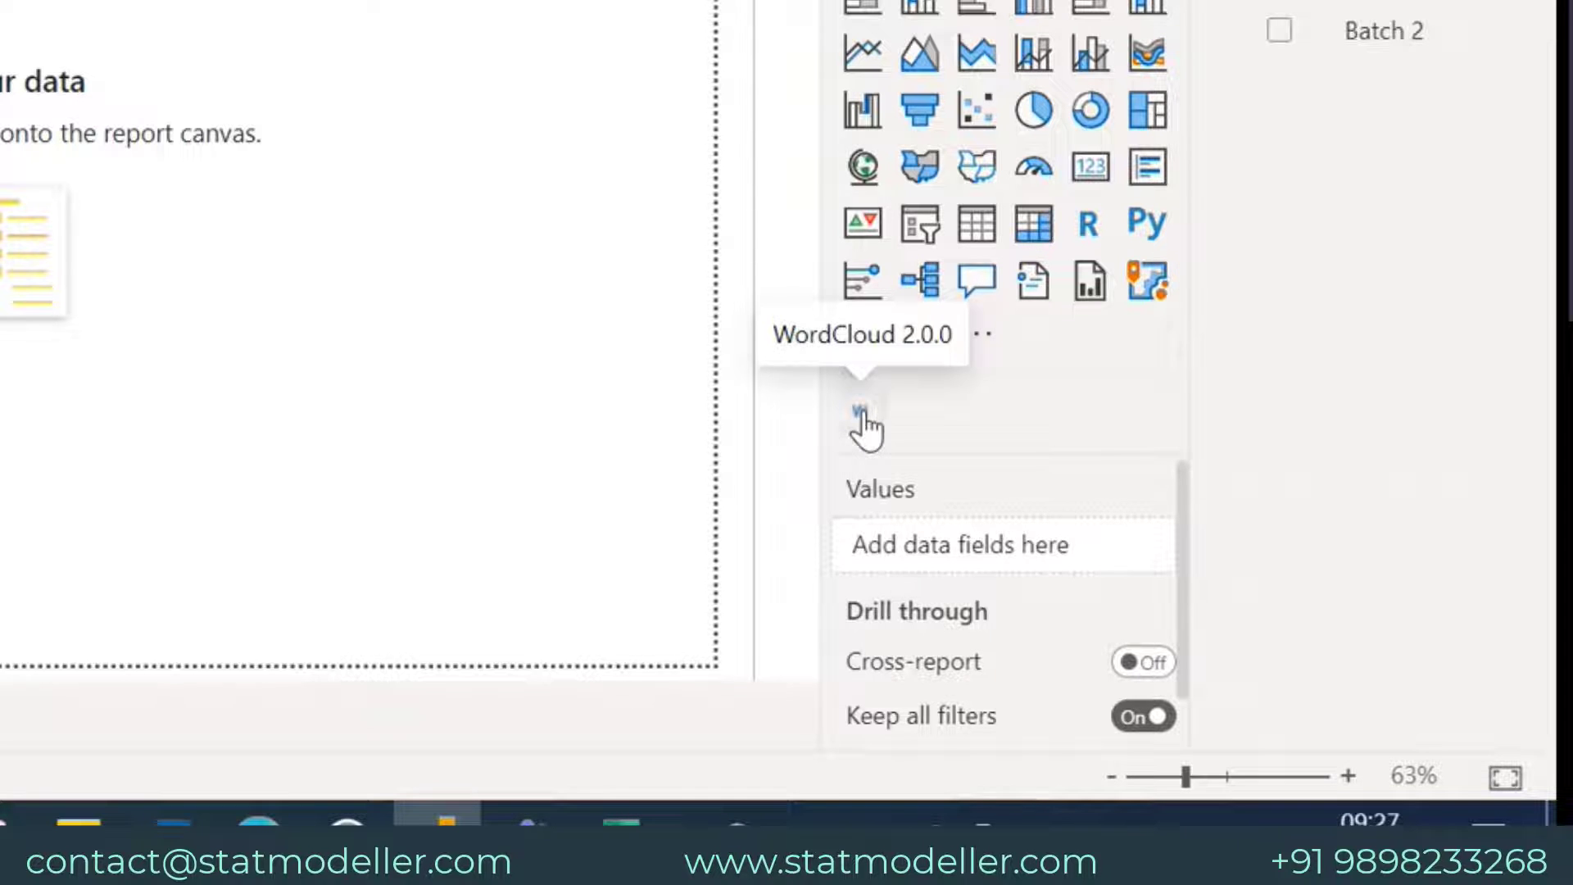
click(869, 426)
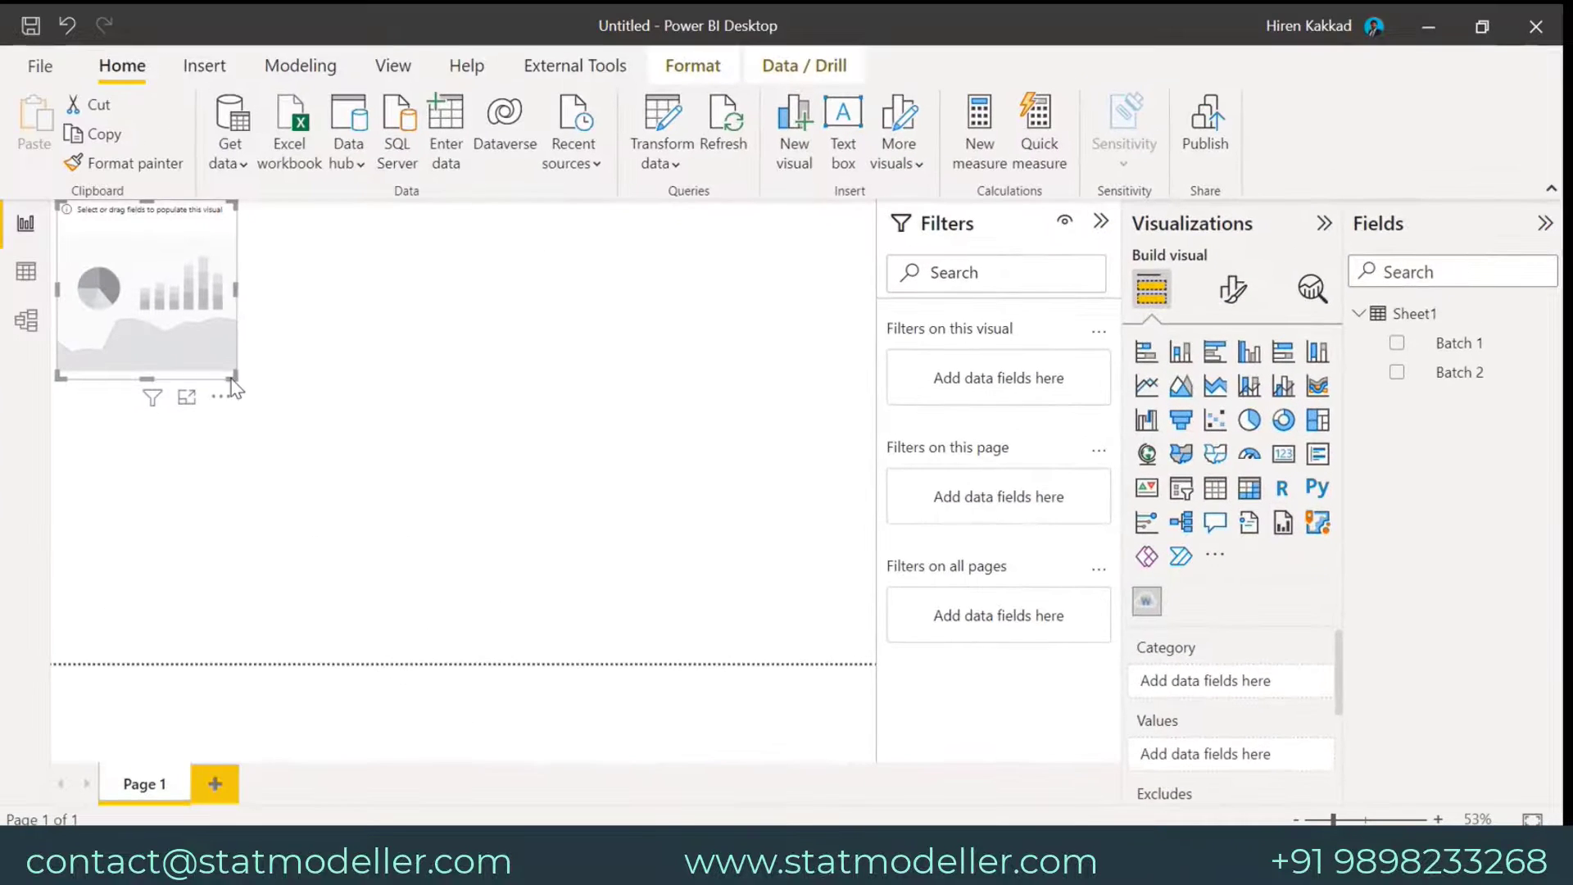
drag(231, 374, 843, 664)
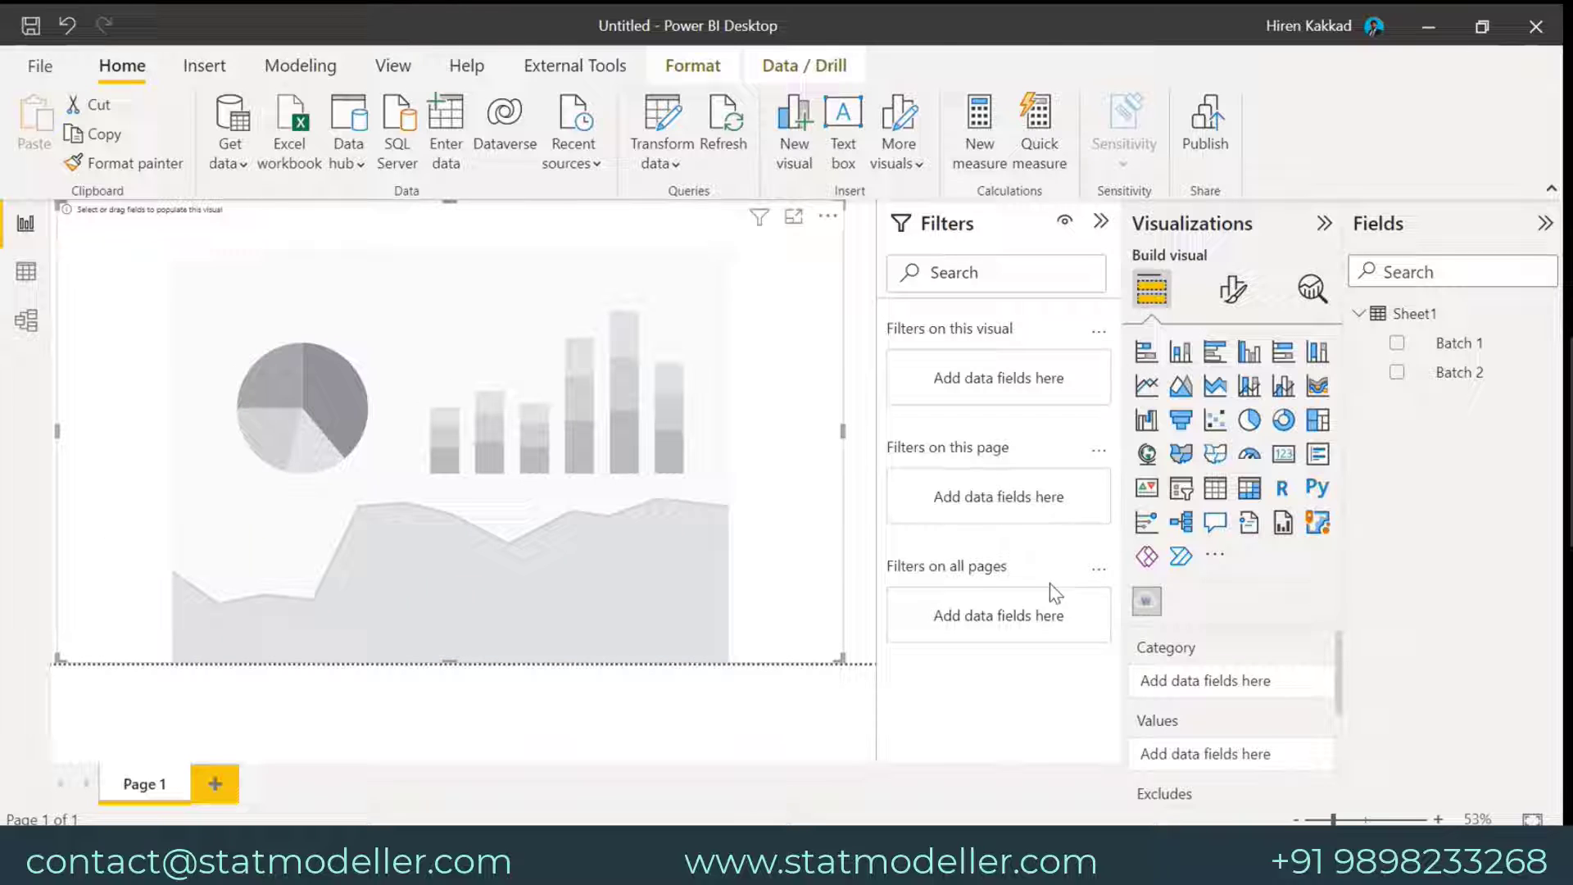
click(1102, 224)
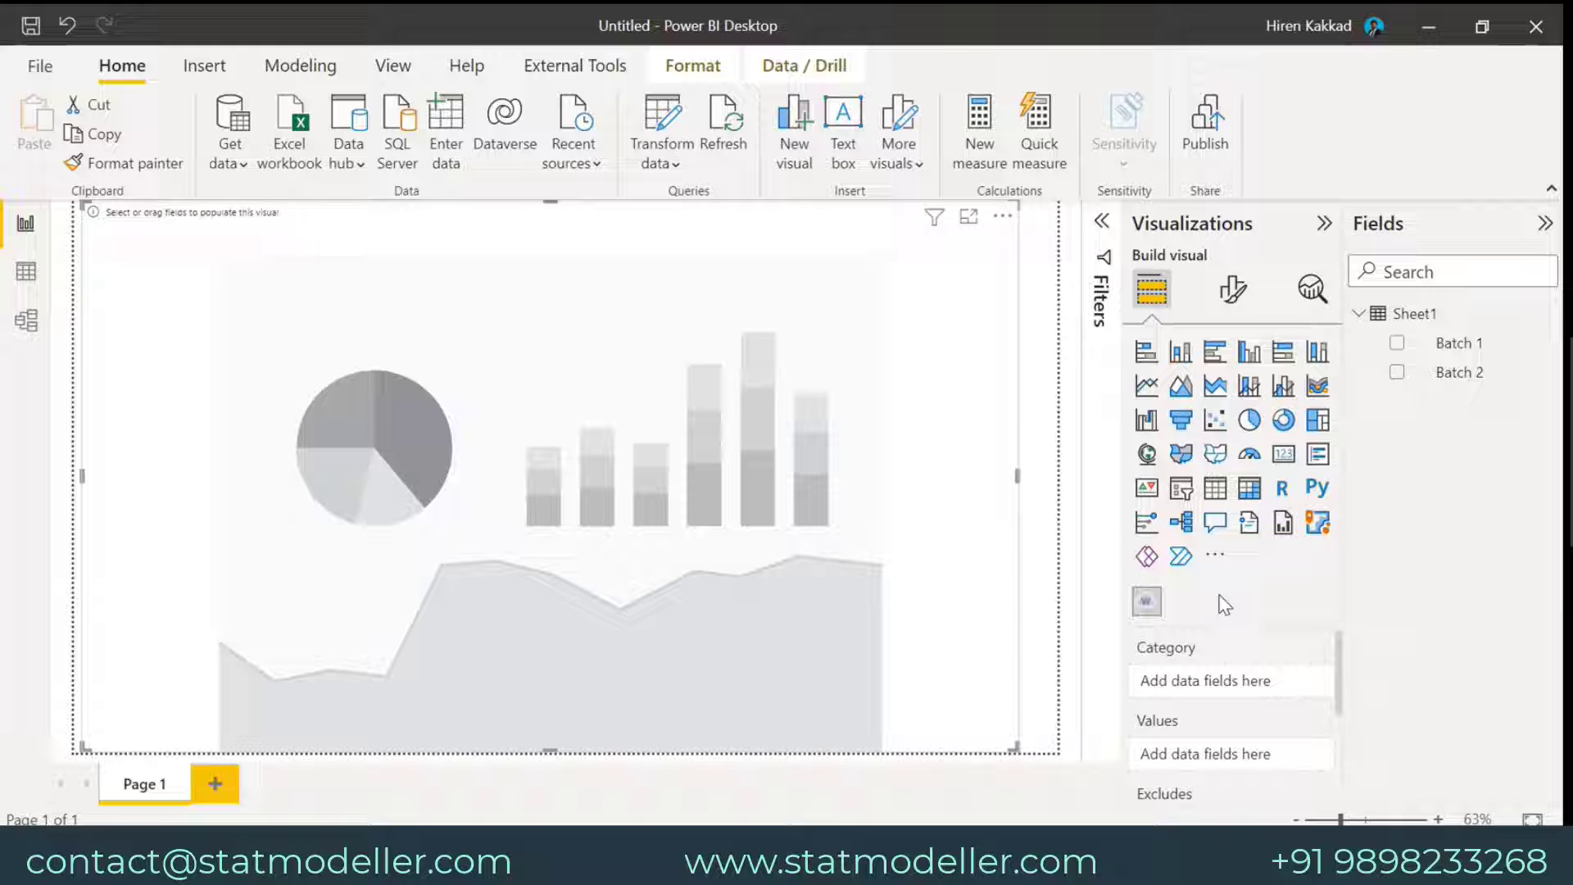
mouse_move(1450, 344)
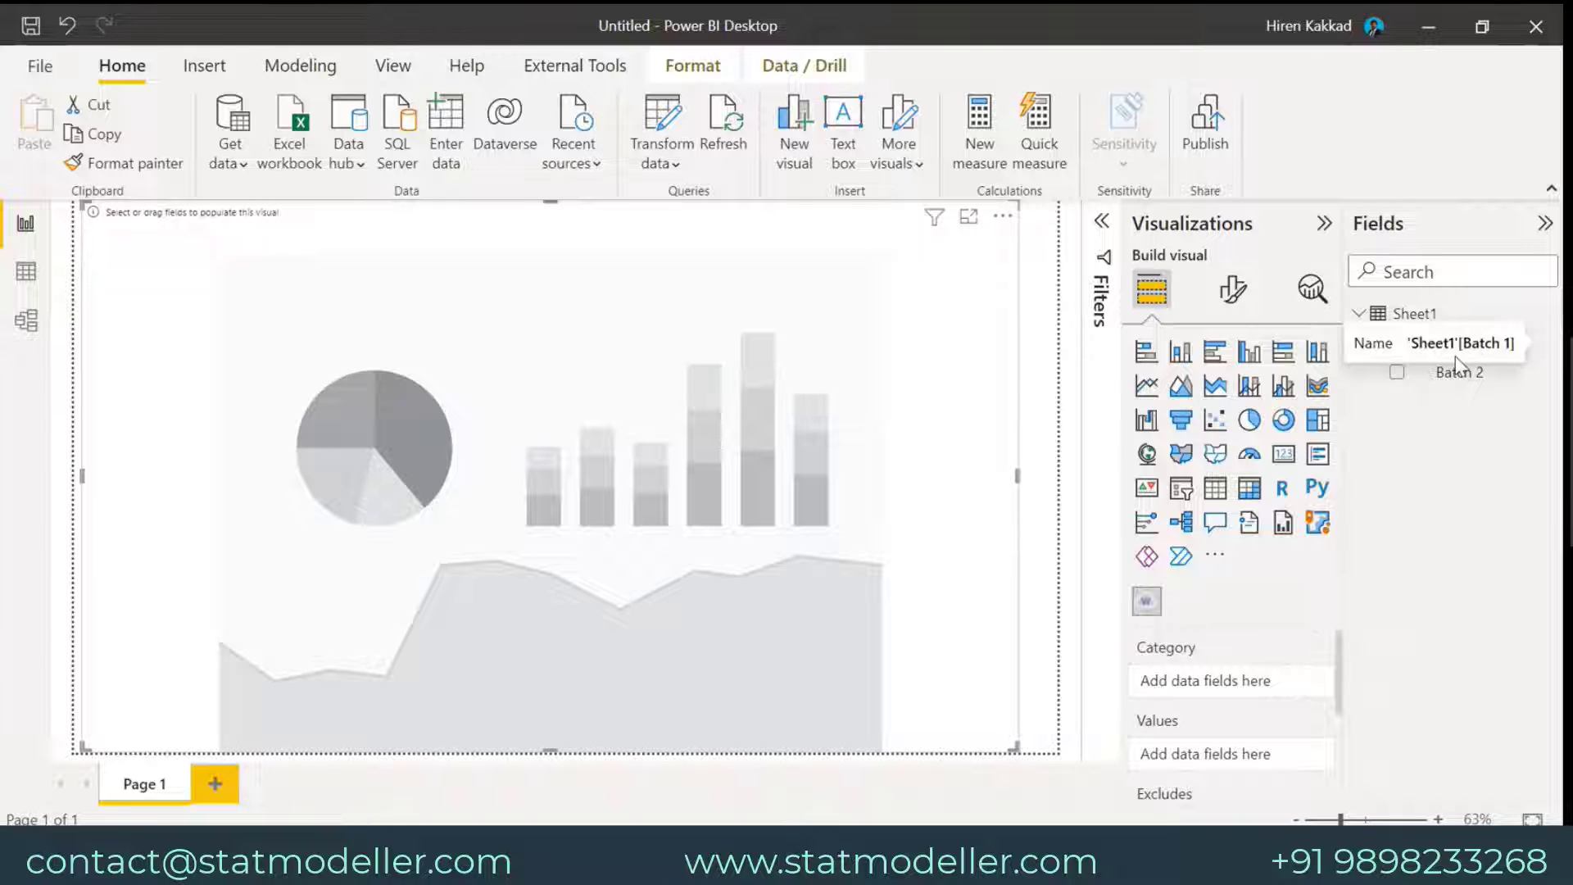
click(1397, 344)
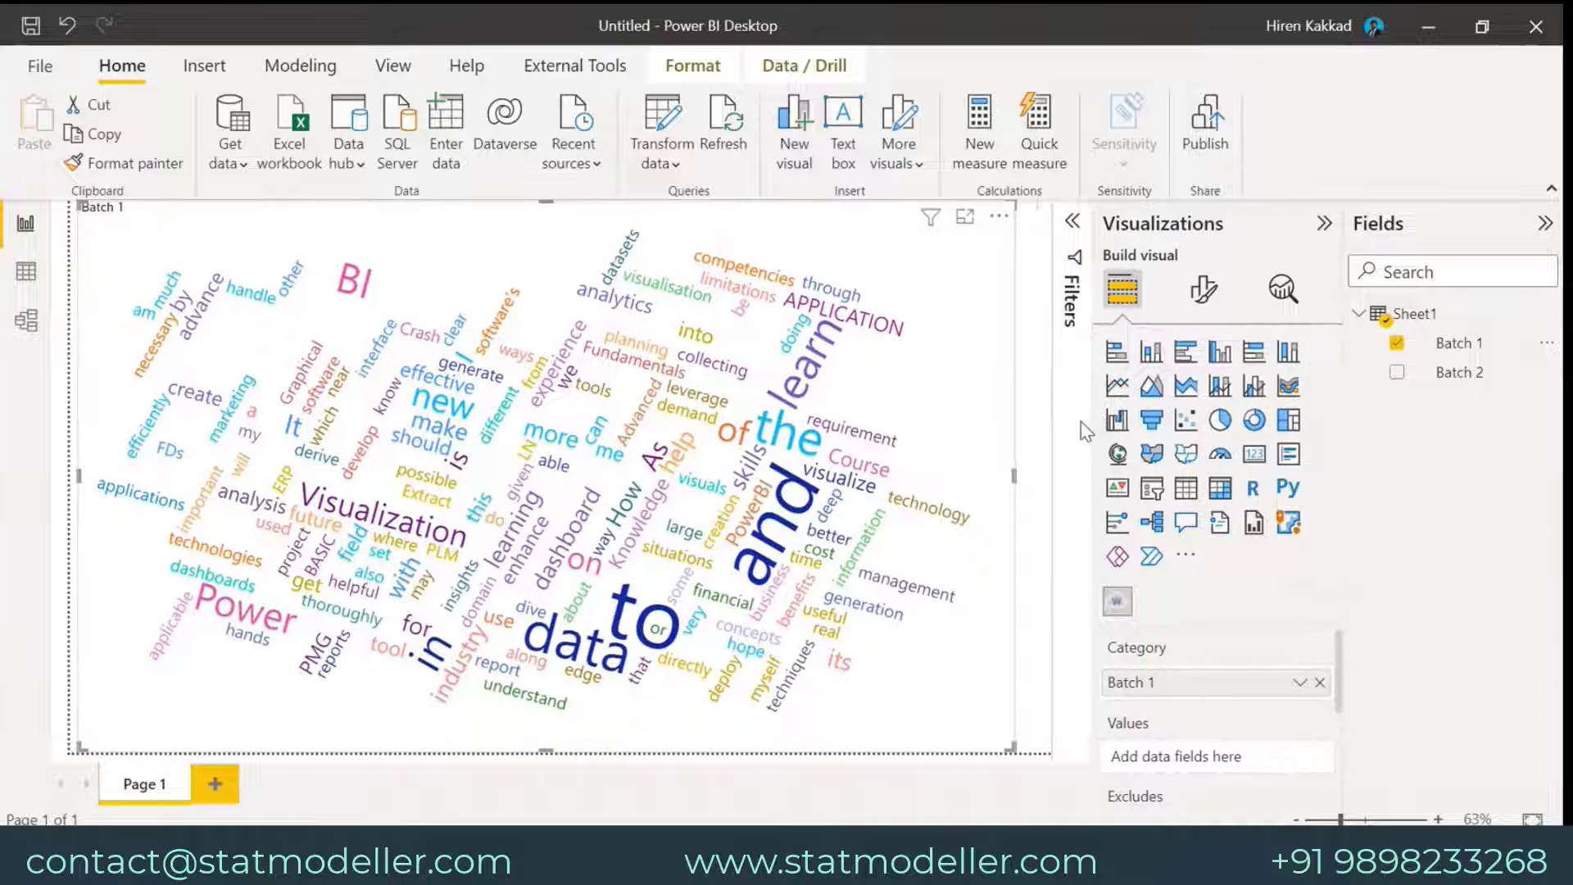
drag(1120, 422, 1009, 422)
scroll(1227, 640, down, 2)
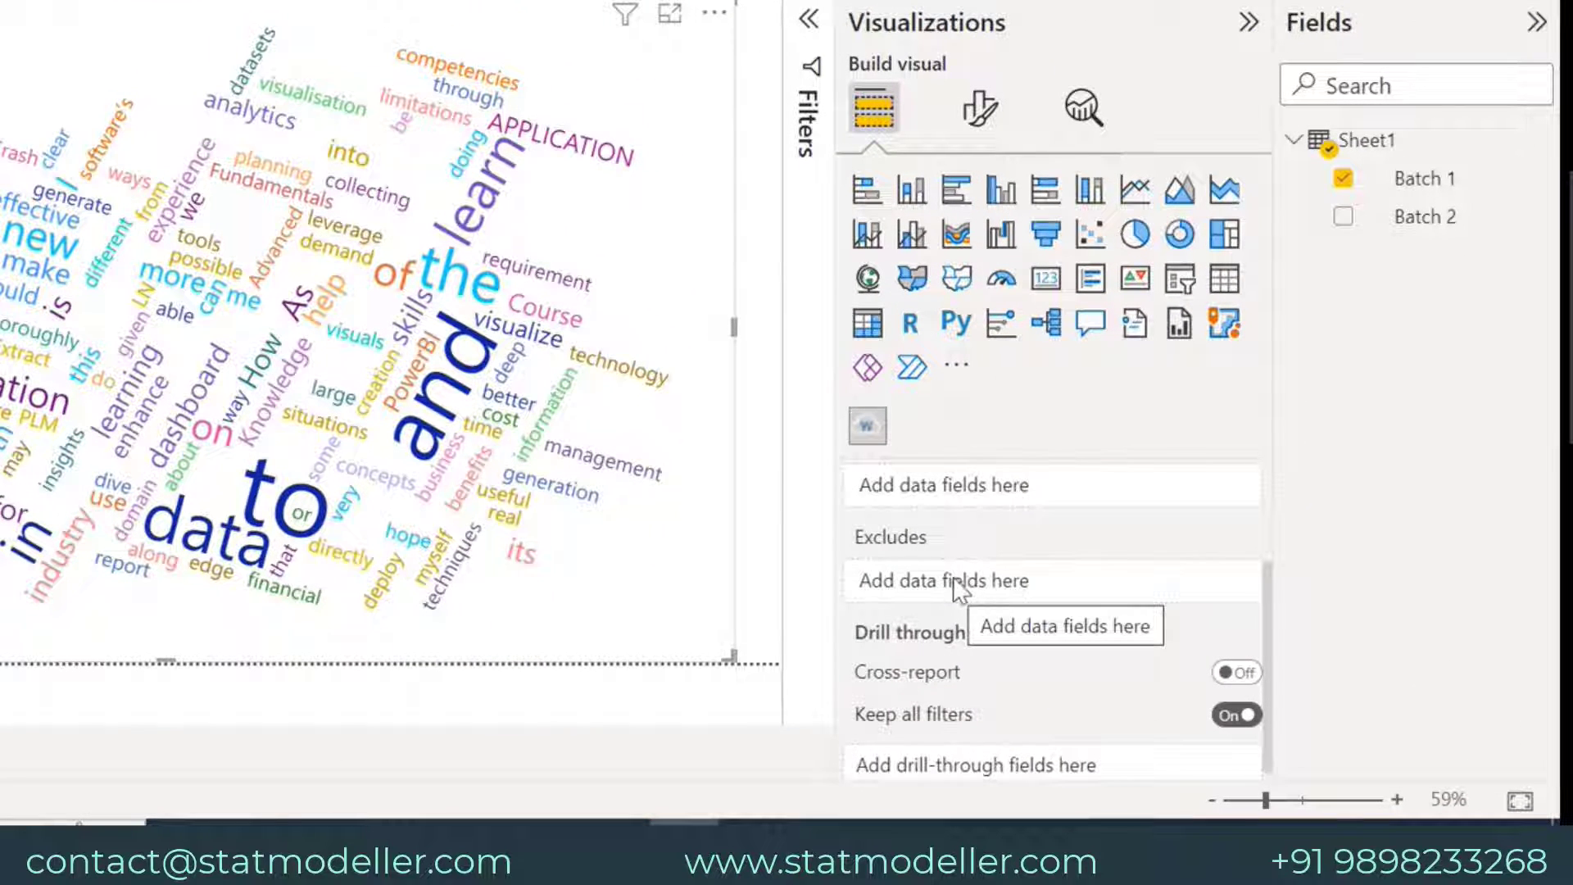
scroll(1027, 582, down, 1)
scroll(1030, 590, up, 2)
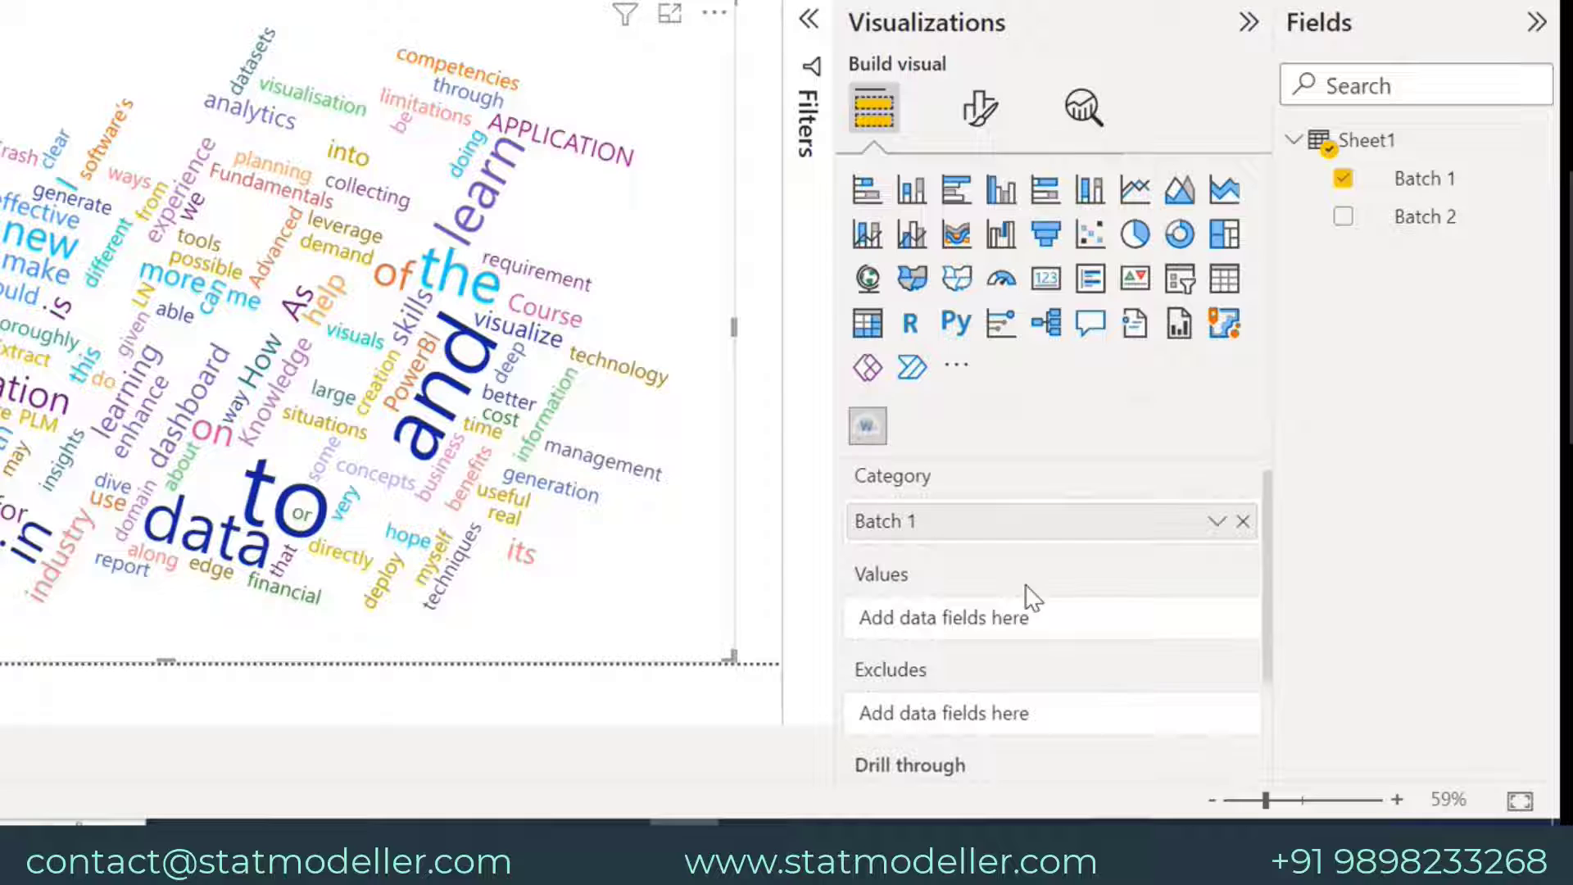
scroll(1030, 596, up, 1)
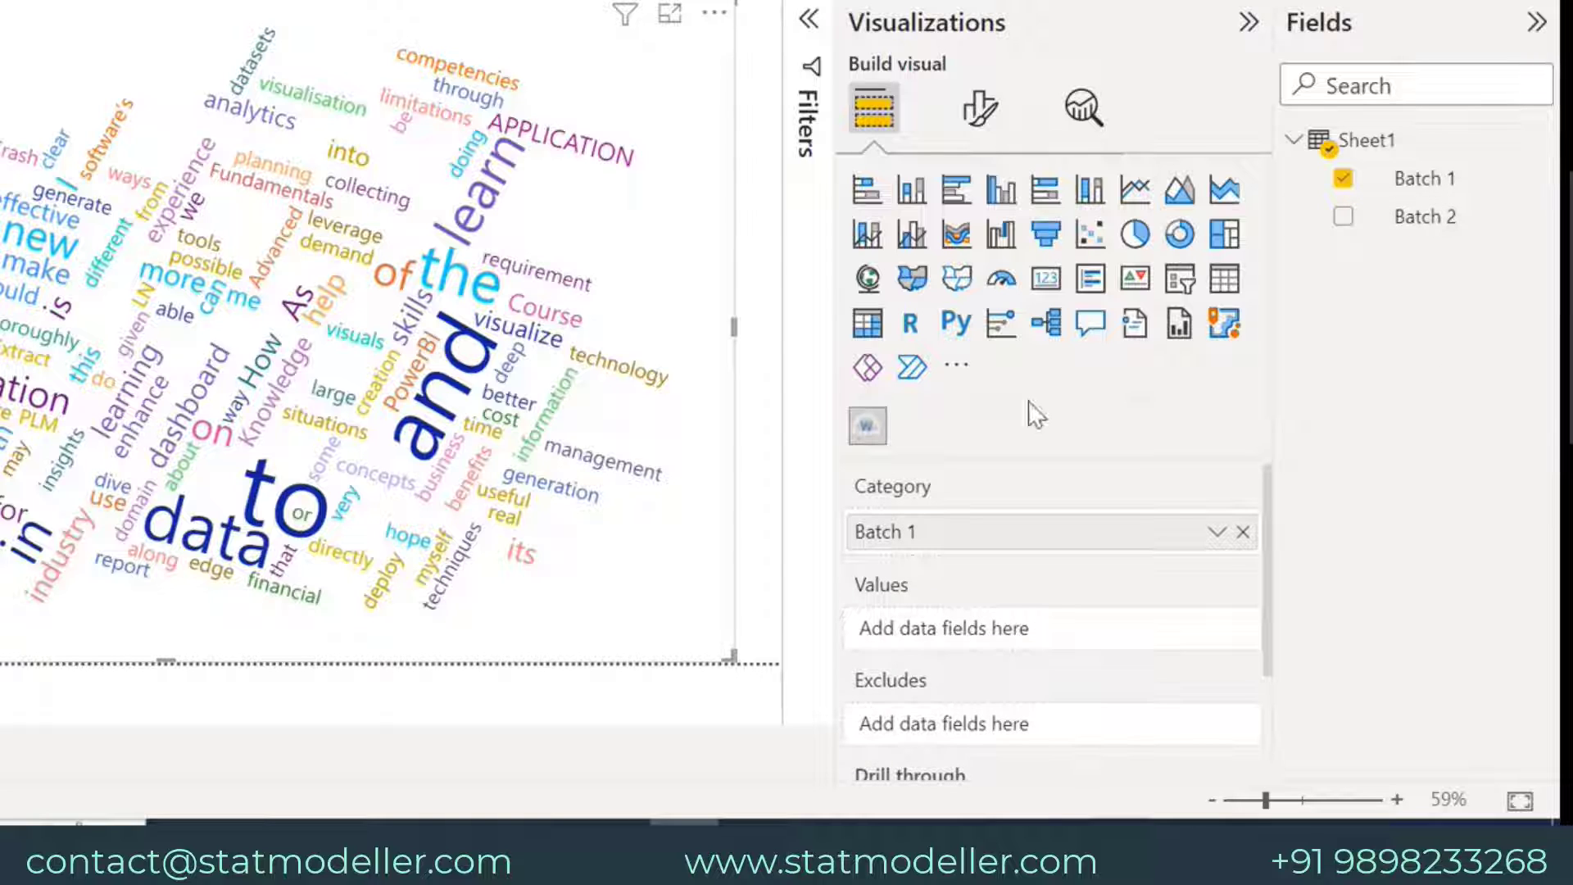
Turn on Default Stop Words in the word cloud's Stop Words format settings
click(983, 113)
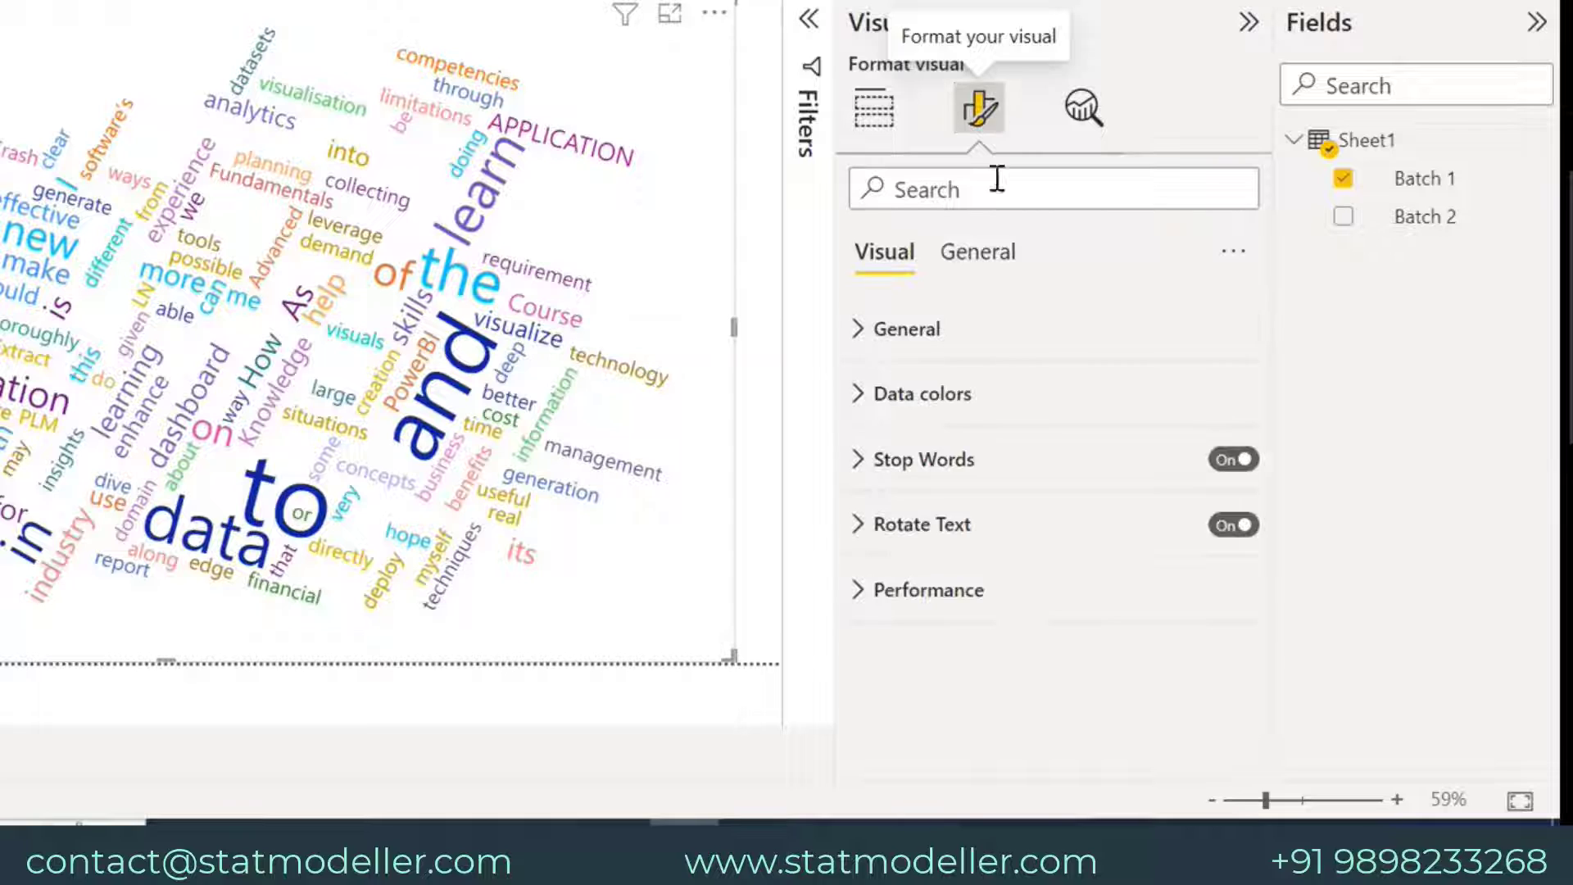
click(864, 464)
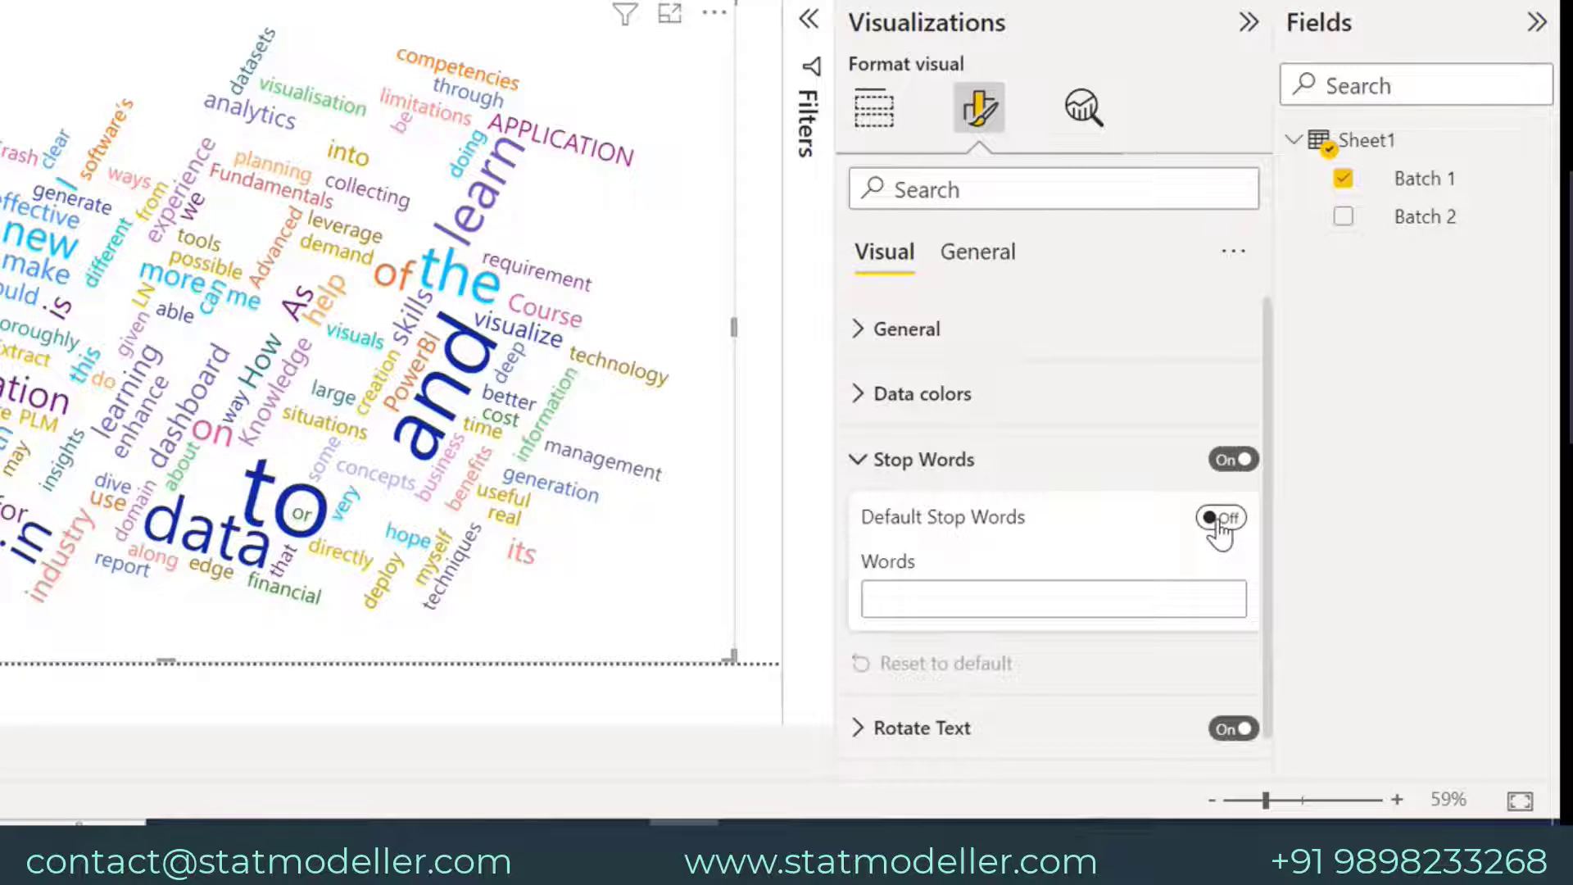
click(1219, 519)
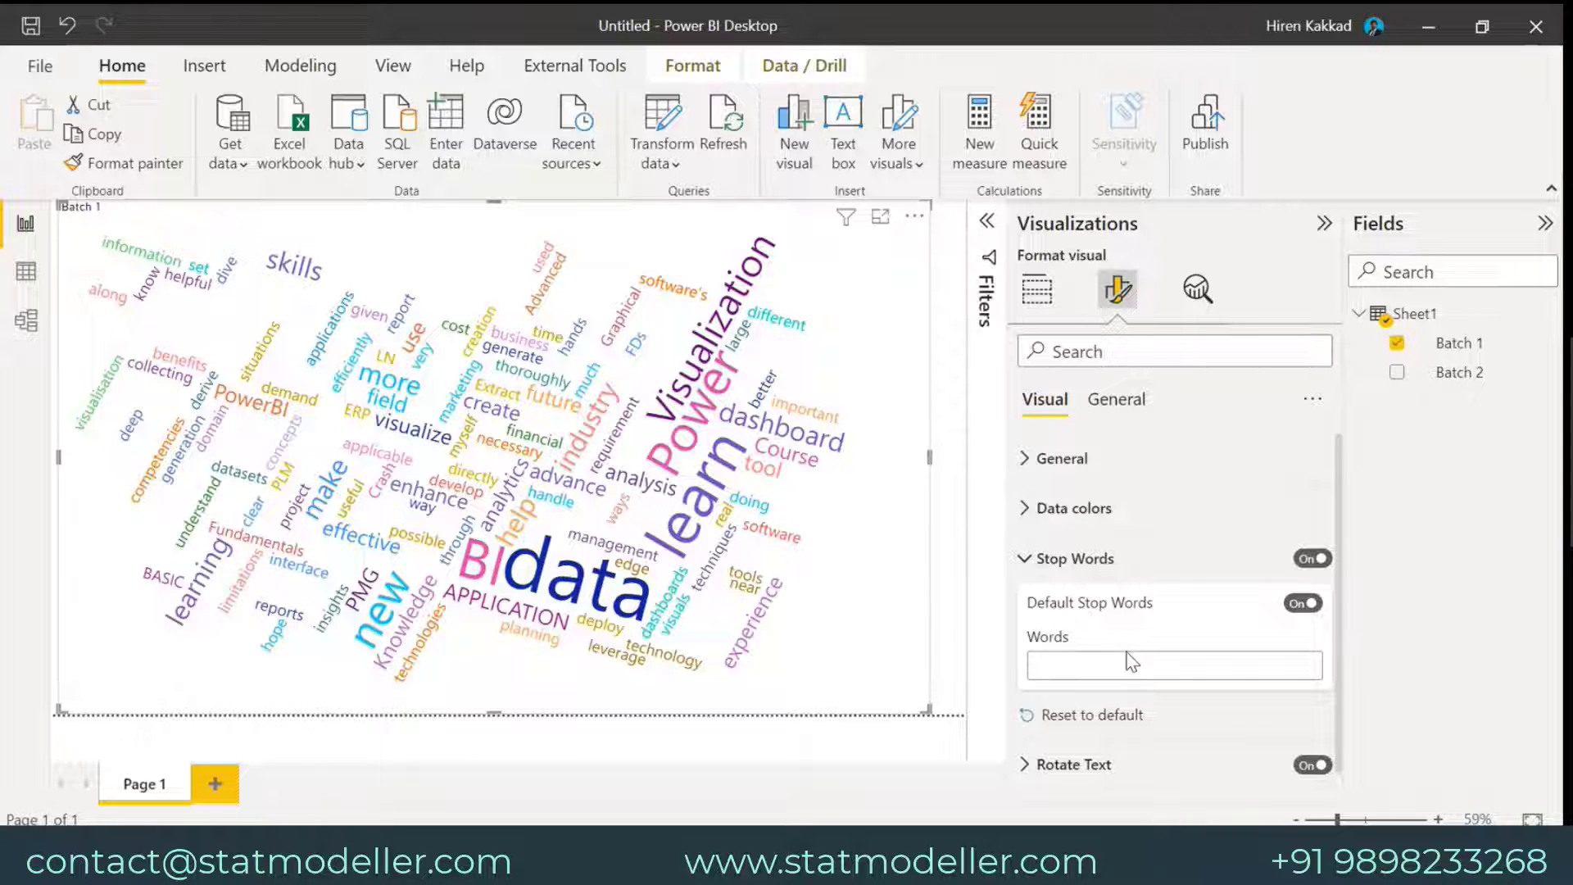
Add custom stop words such as PLM, ways, much, cost, edge, and narrow the visual to half-width
click(1070, 666)
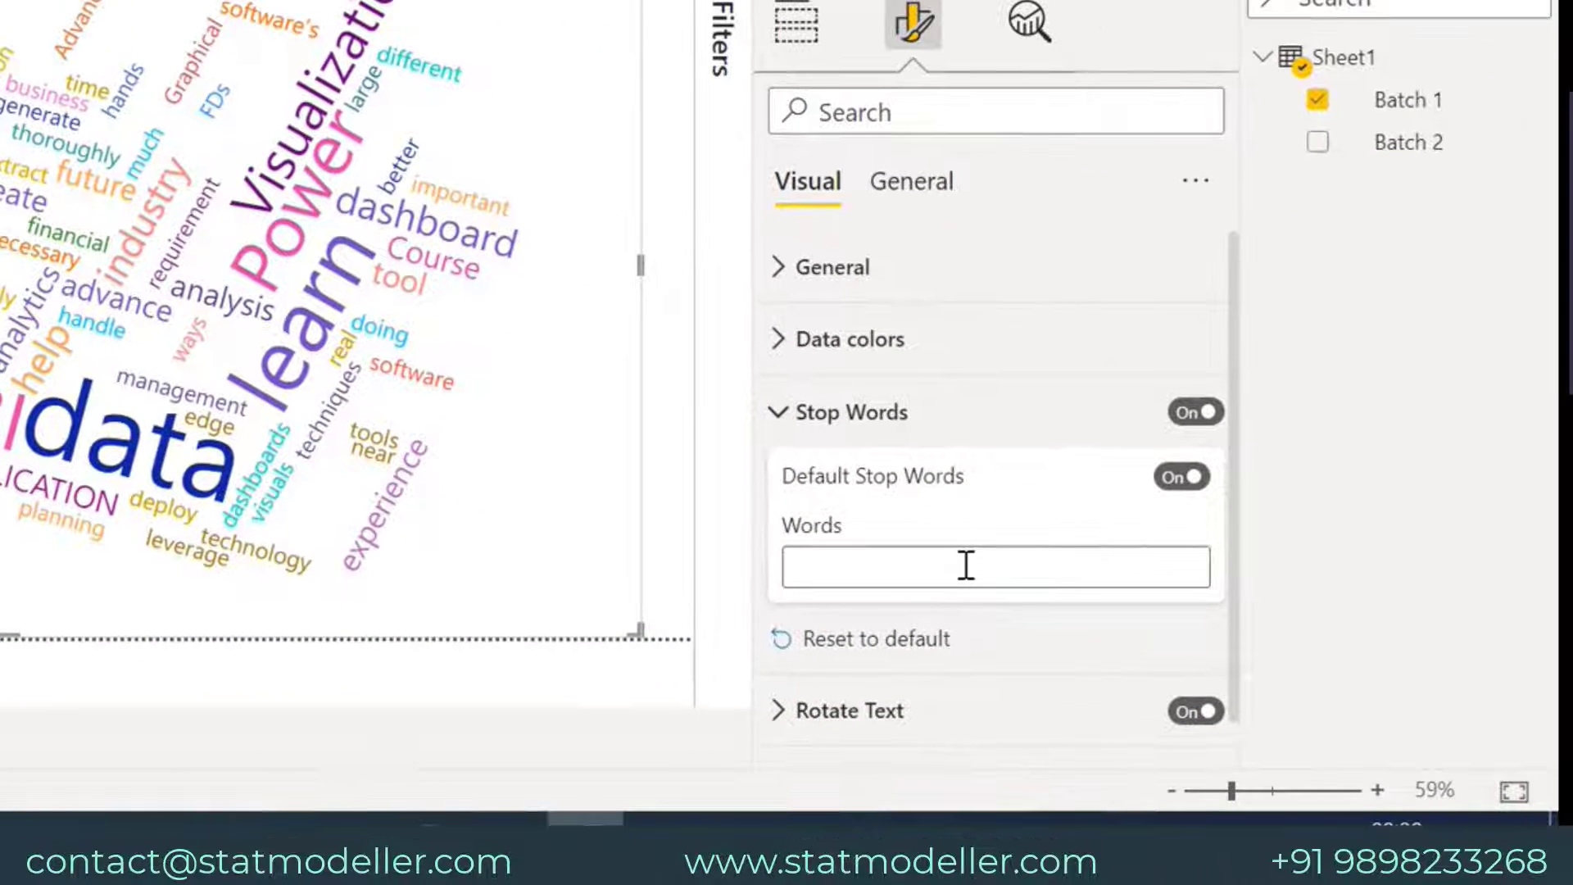
text(PM)
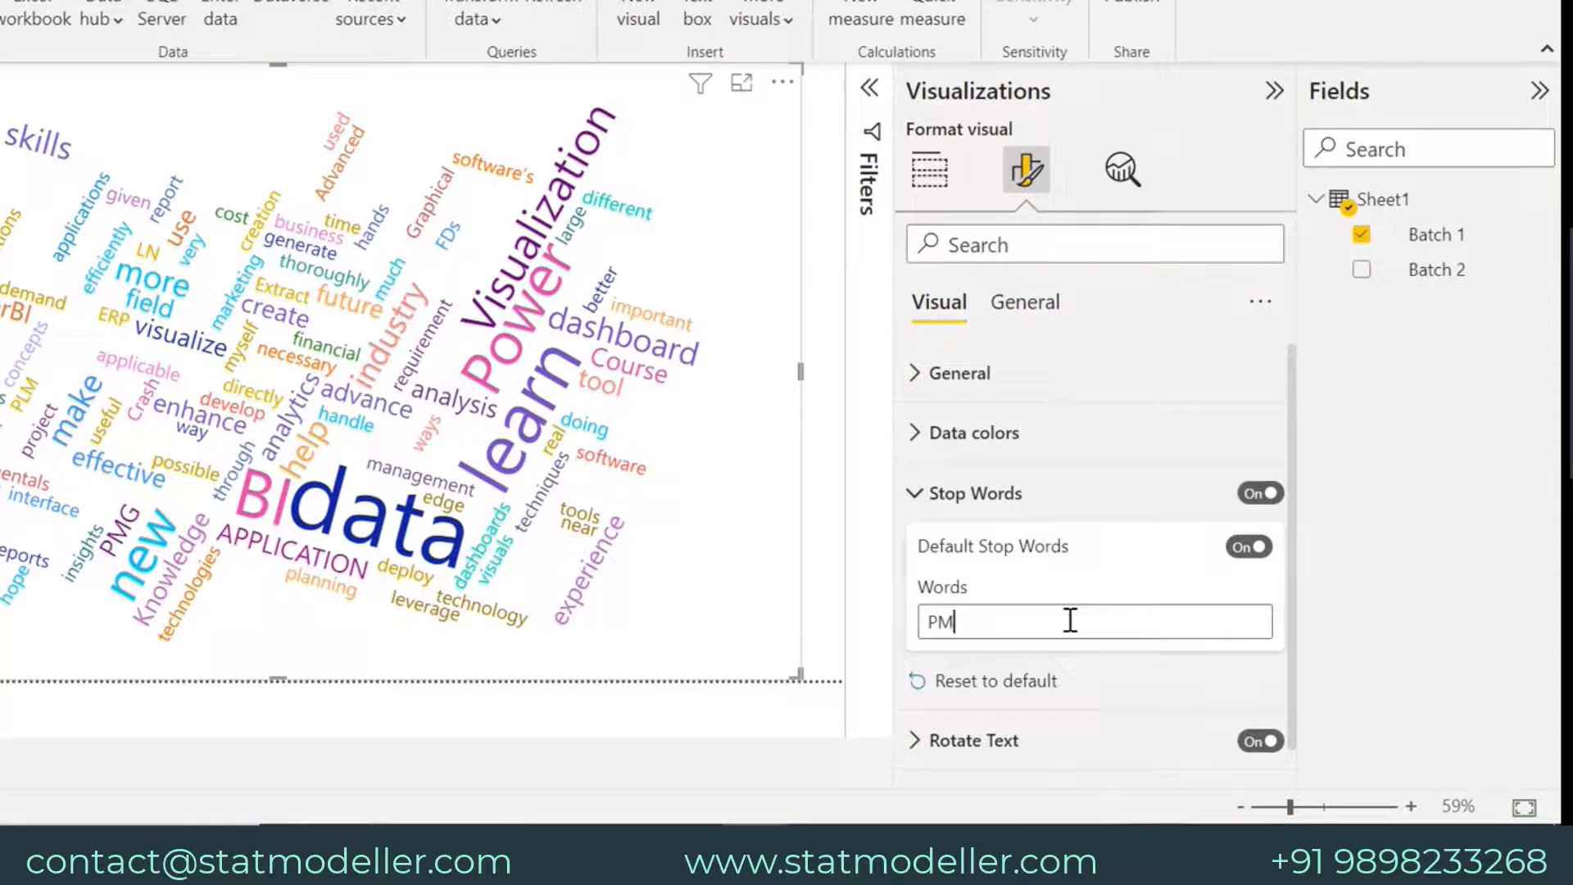
key(BackSpace)
text(LM)
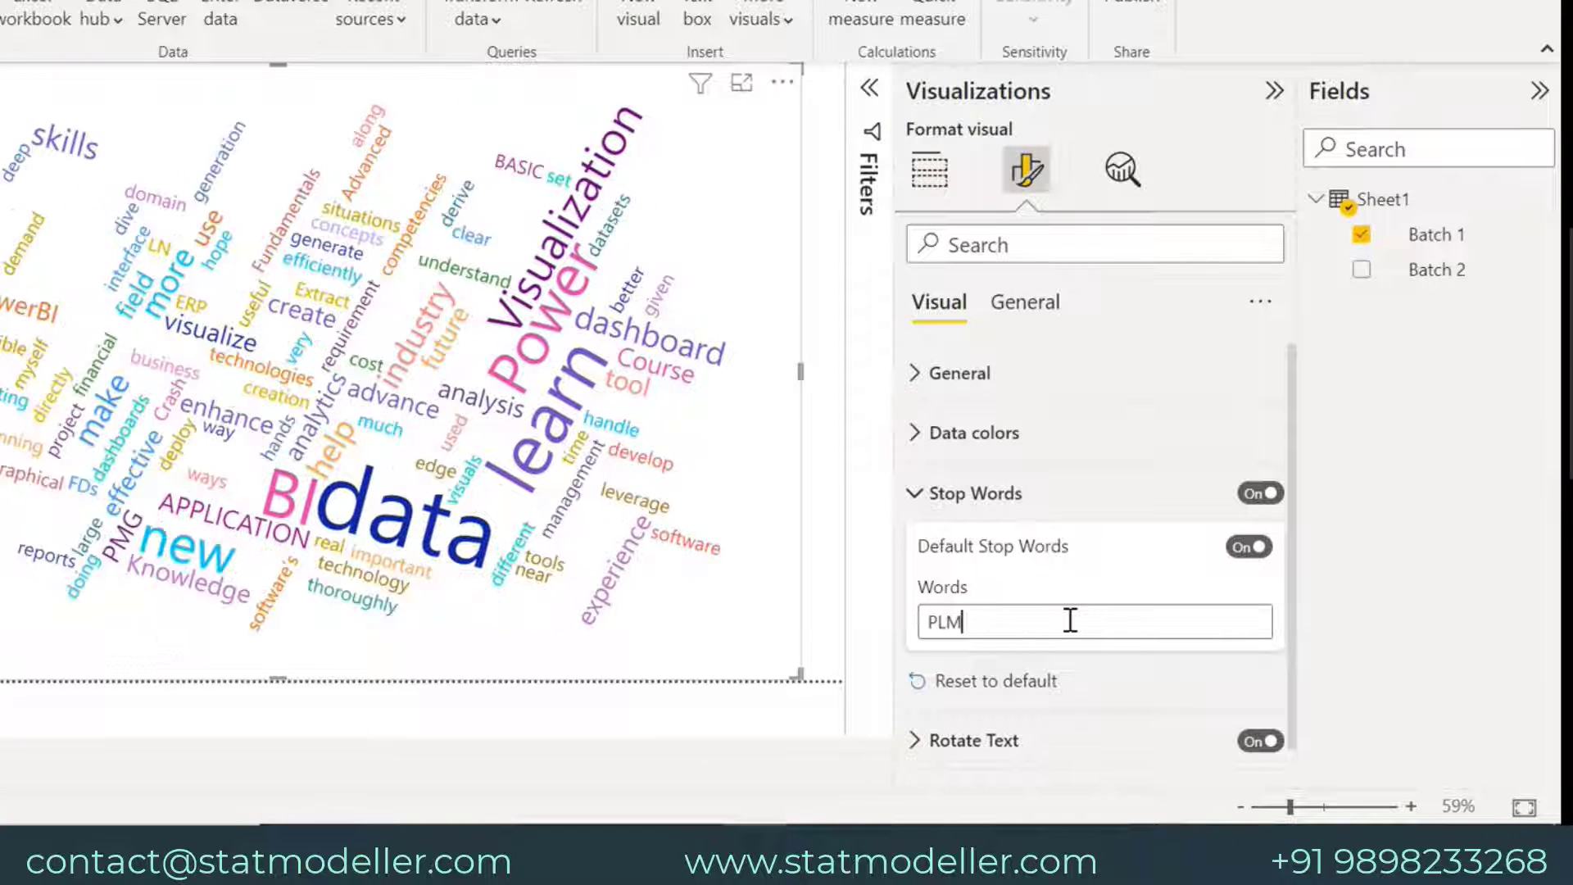
text(,)
key(BackSpace)
key(BackSpace)
text(ys)
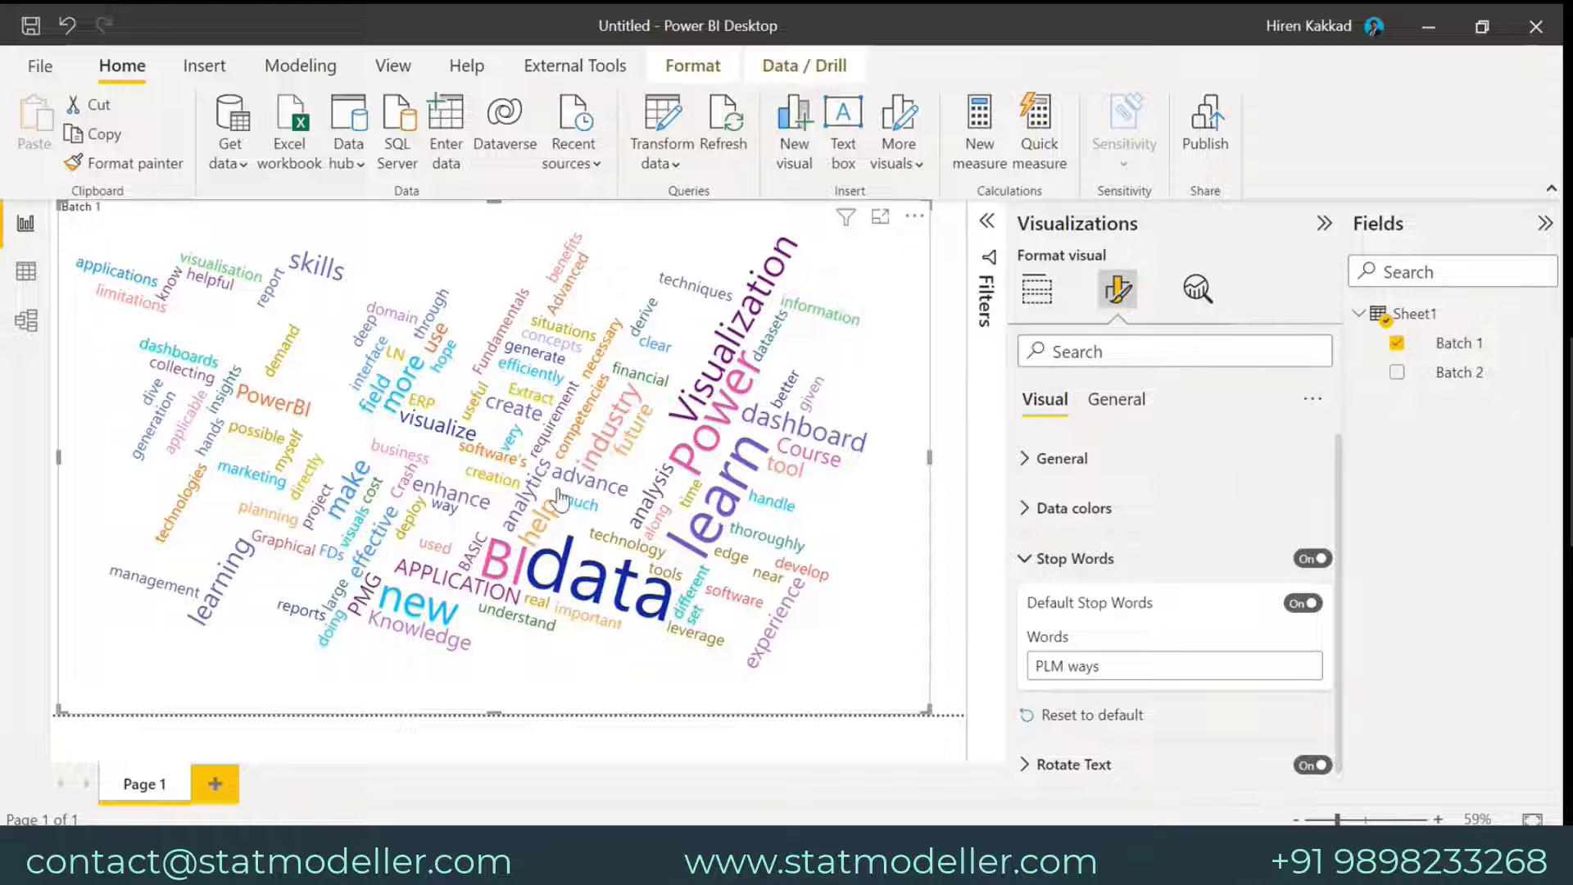
text( m)
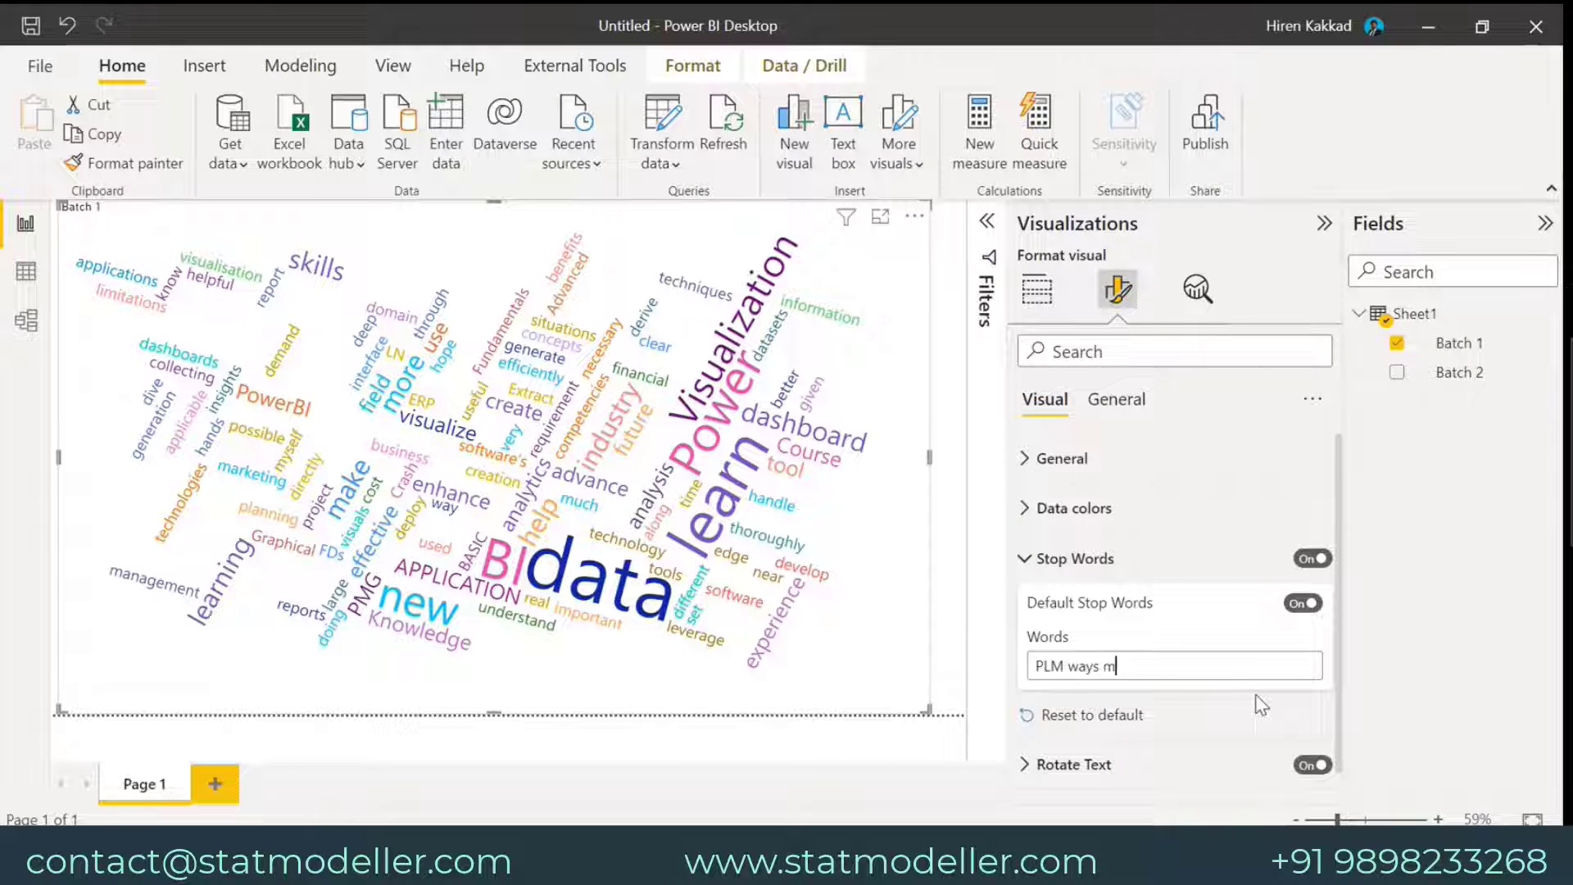
text(uch)
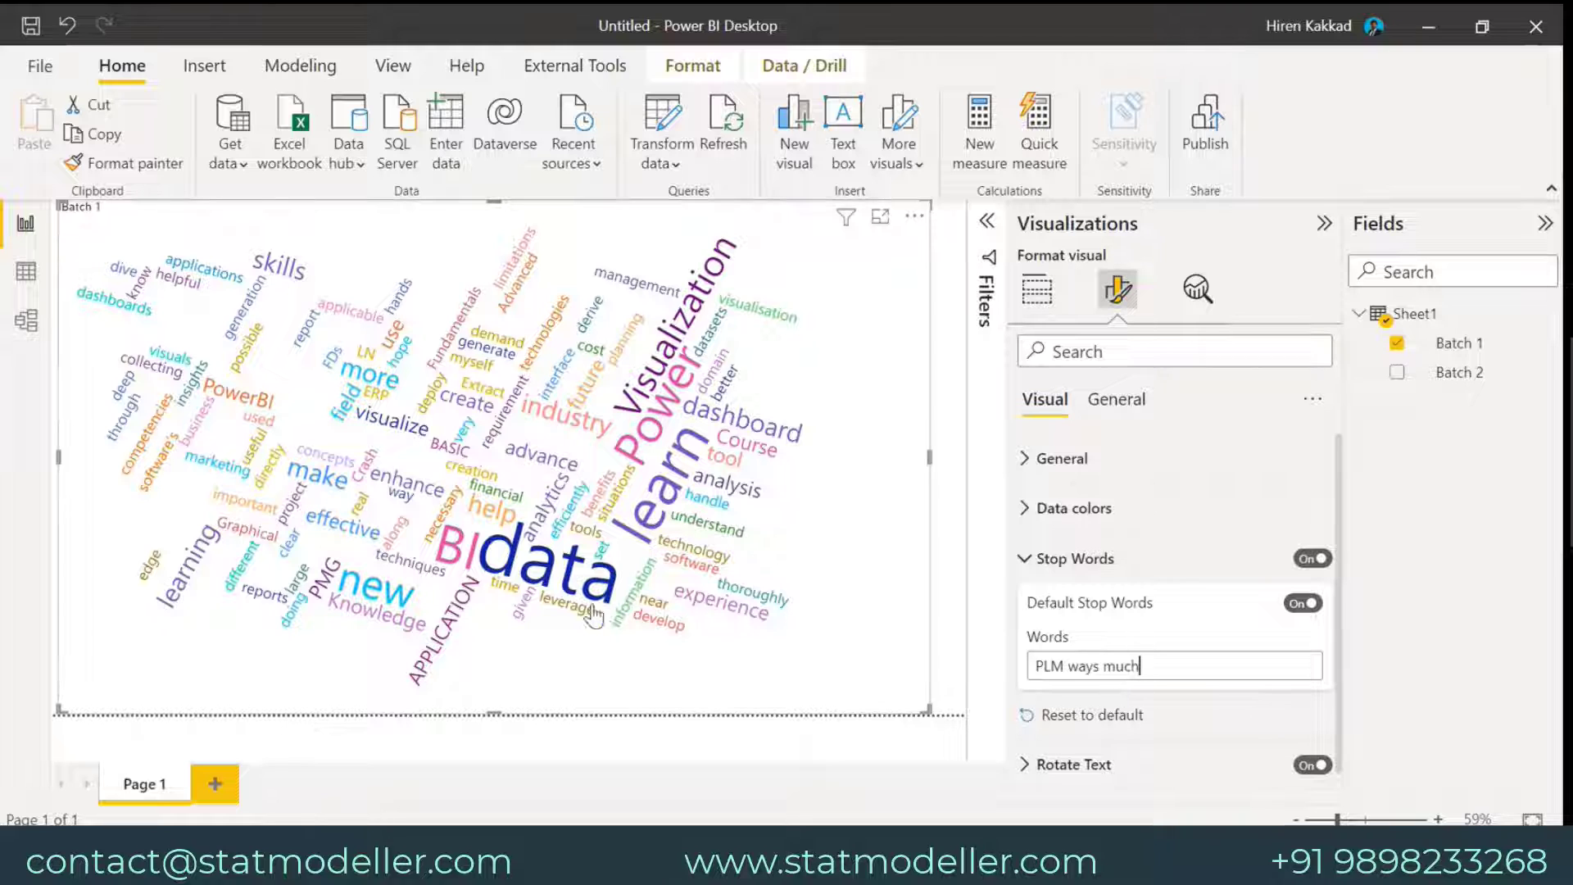
text( set)
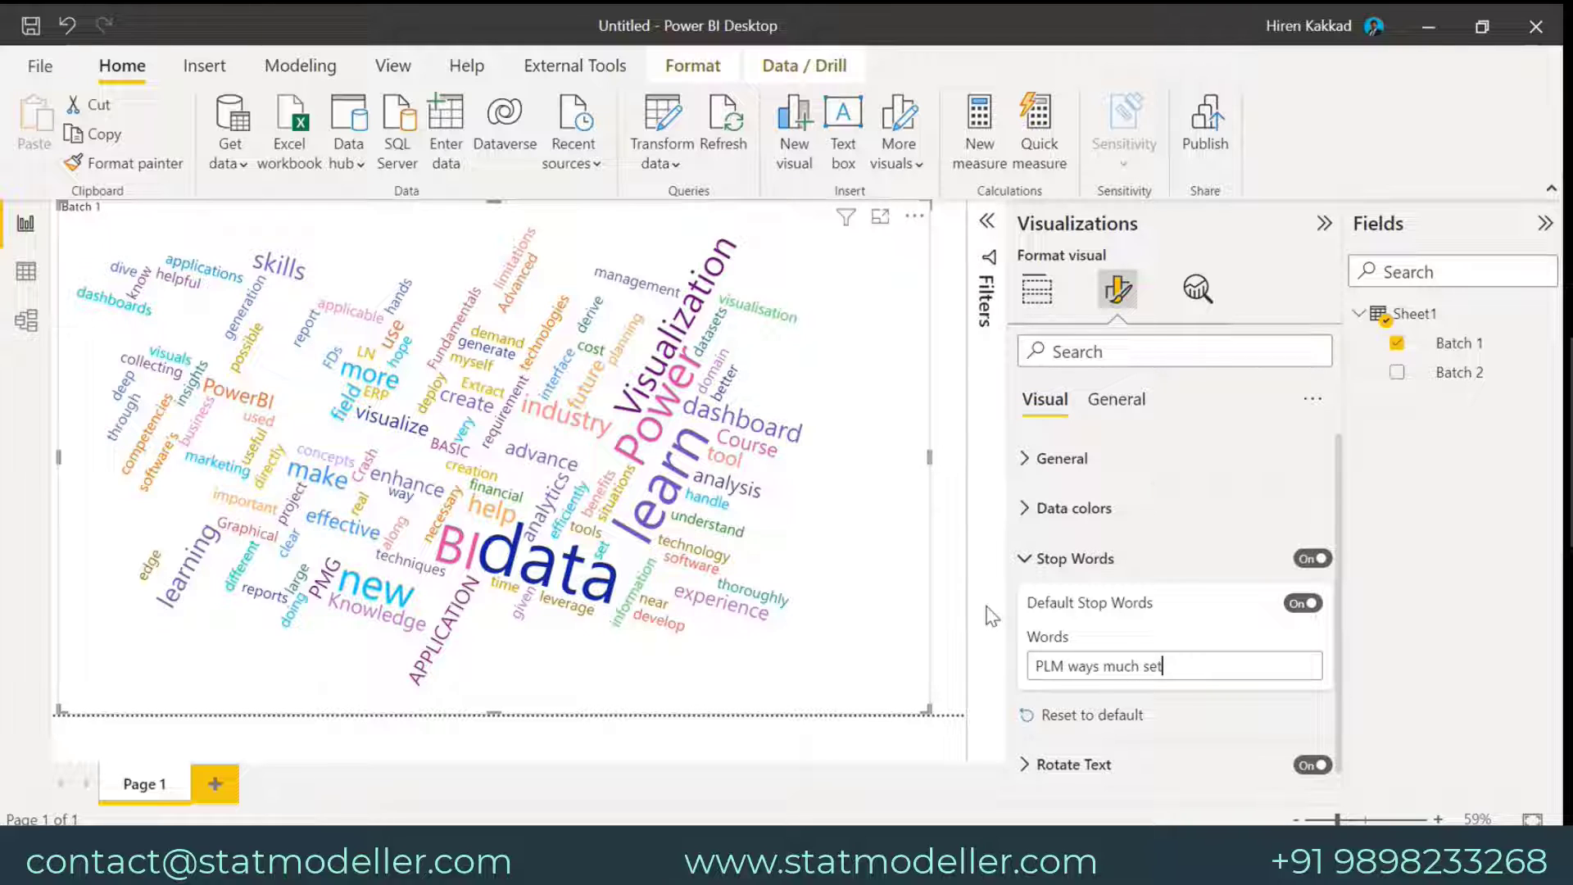
text( cost)
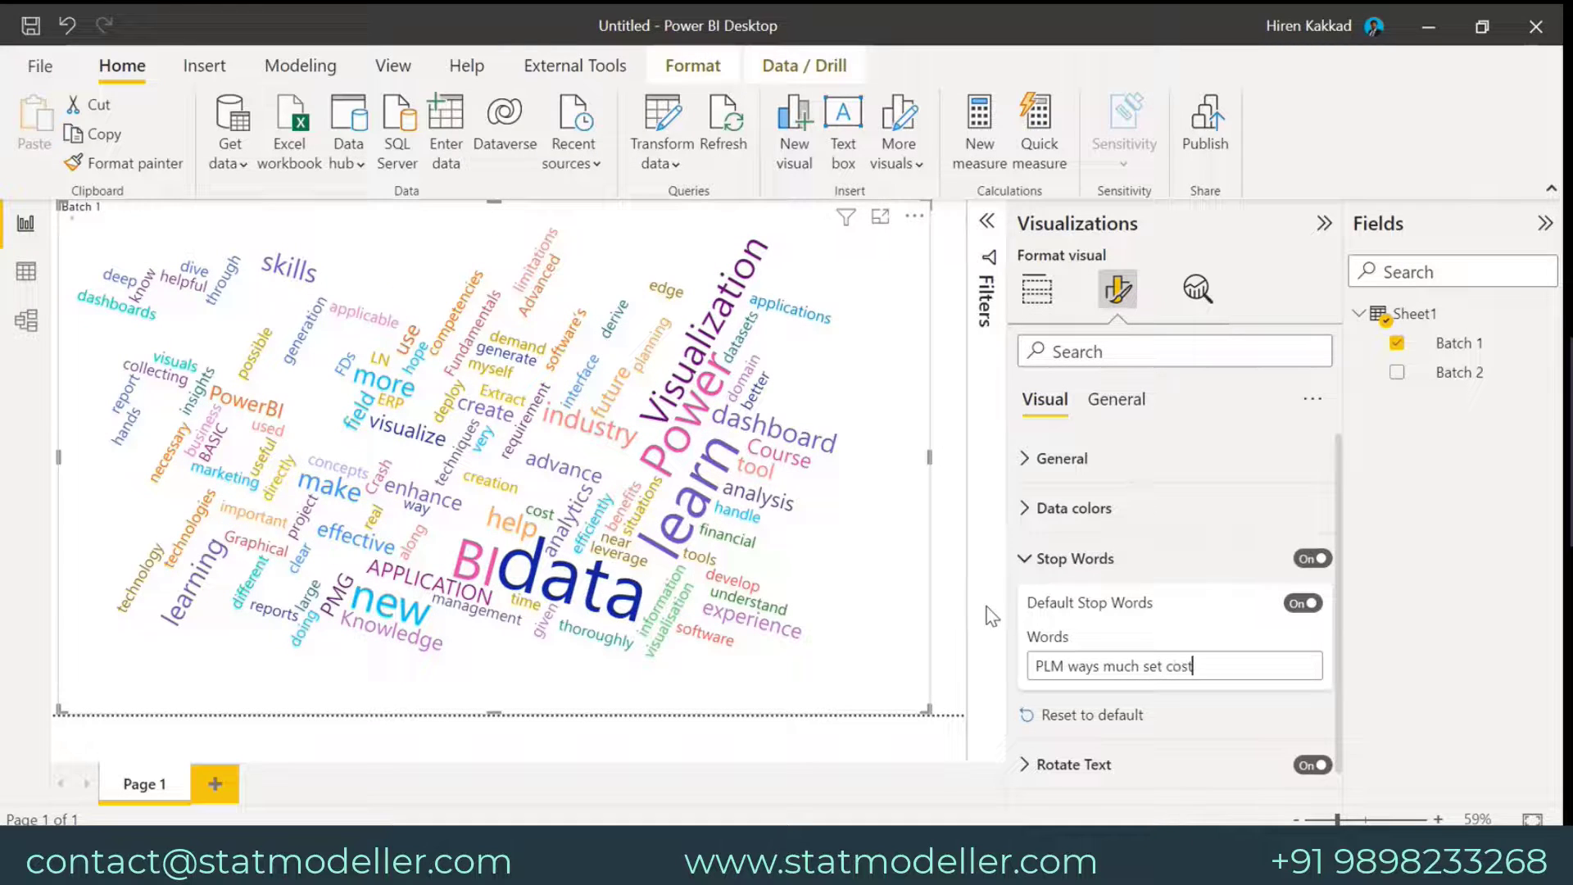
text( re)
text(al way)
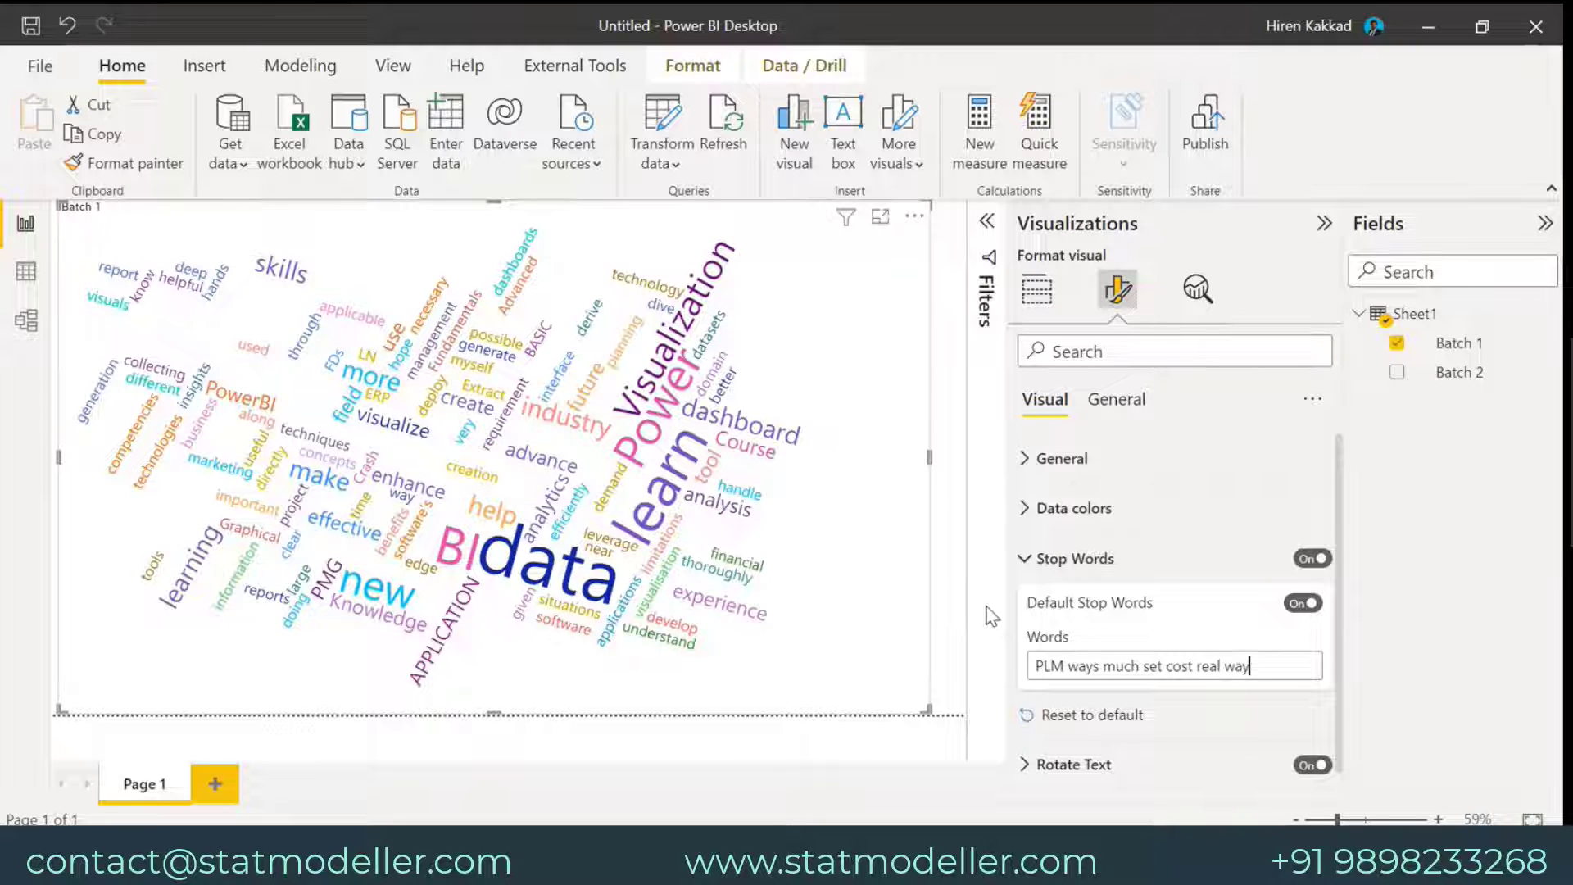
text( edge)
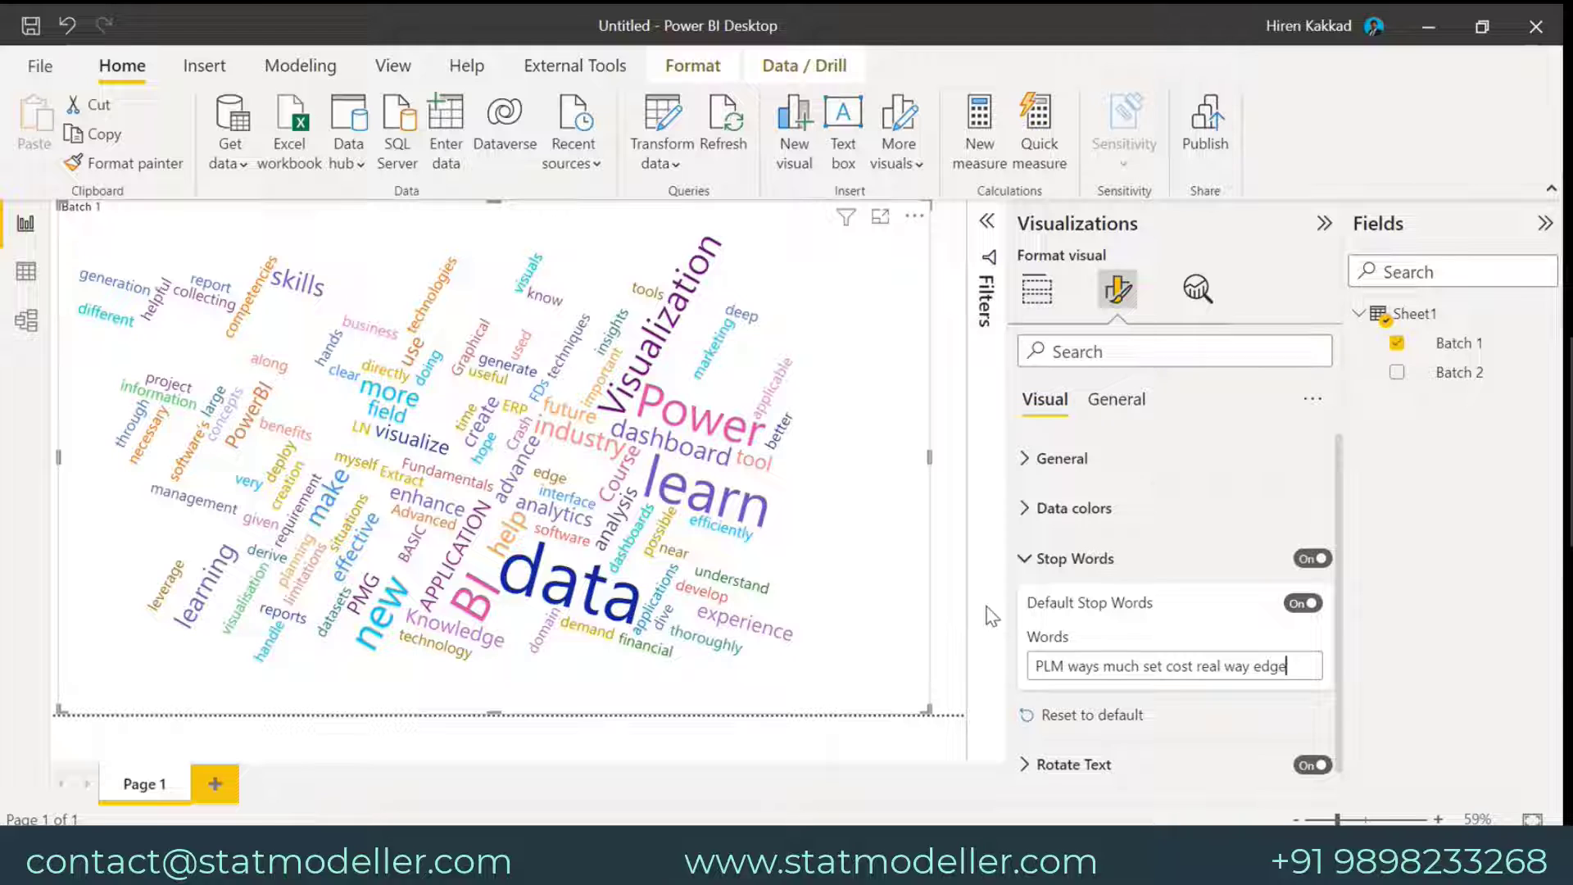
text( kn)
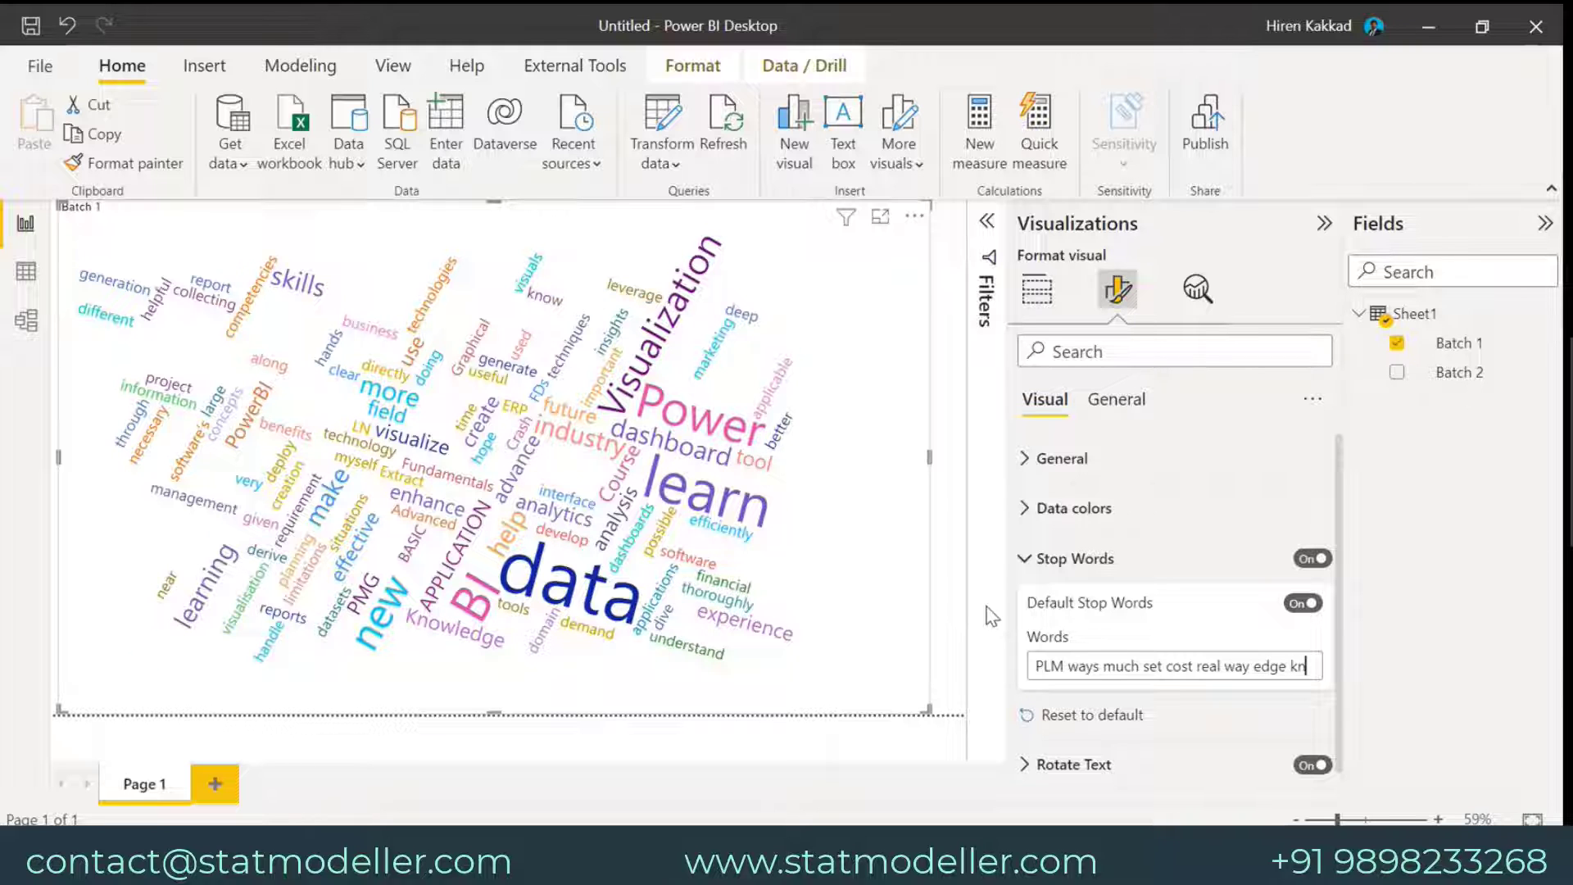
text(ow)
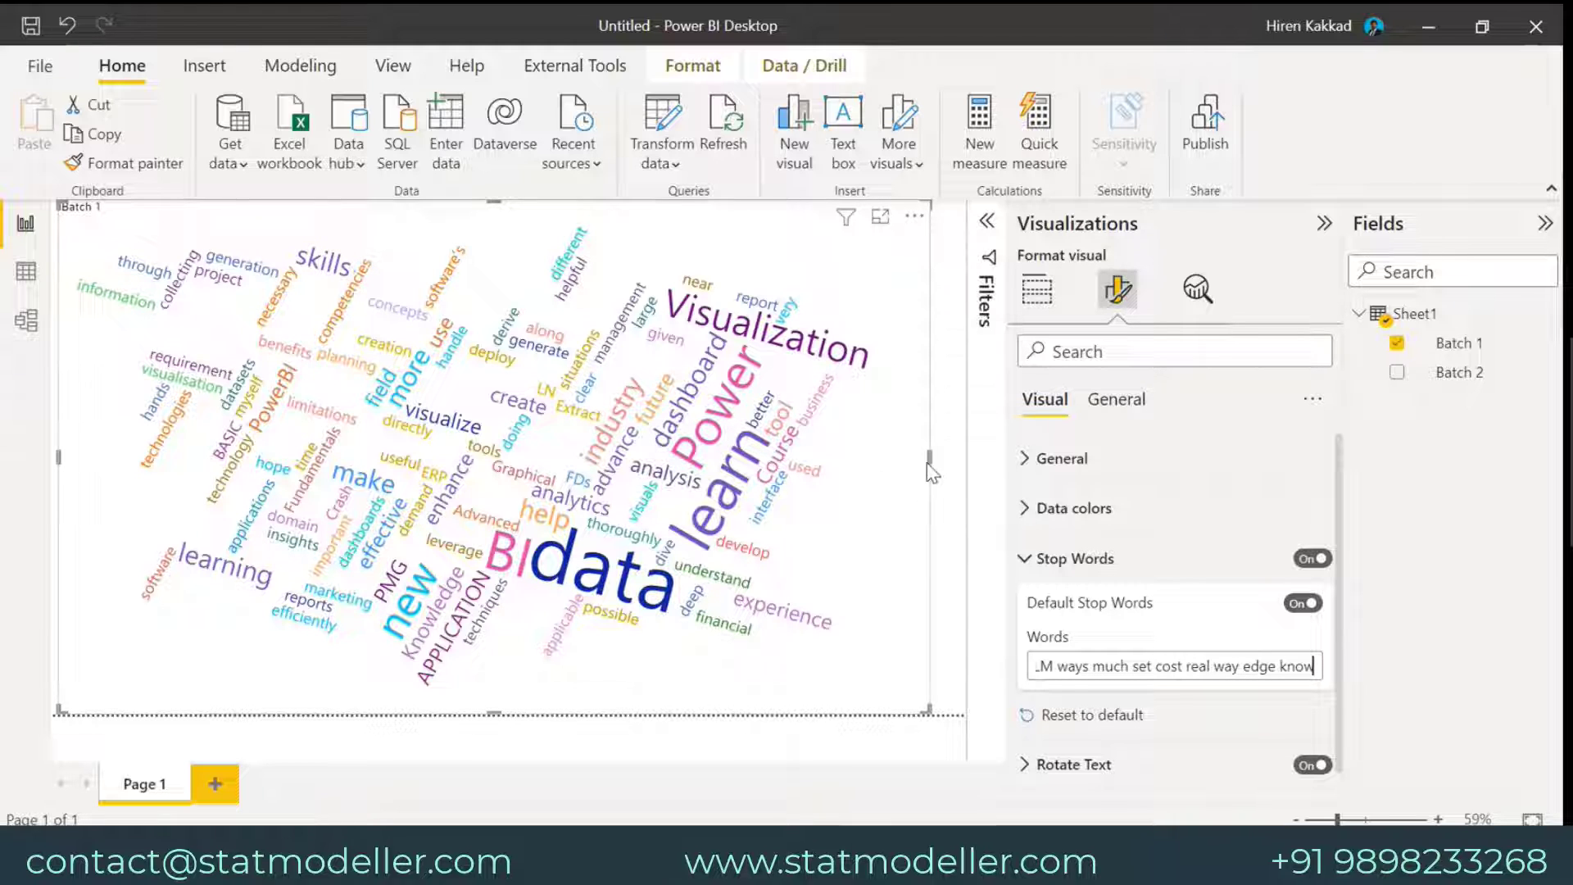
drag(931, 459, 660, 450)
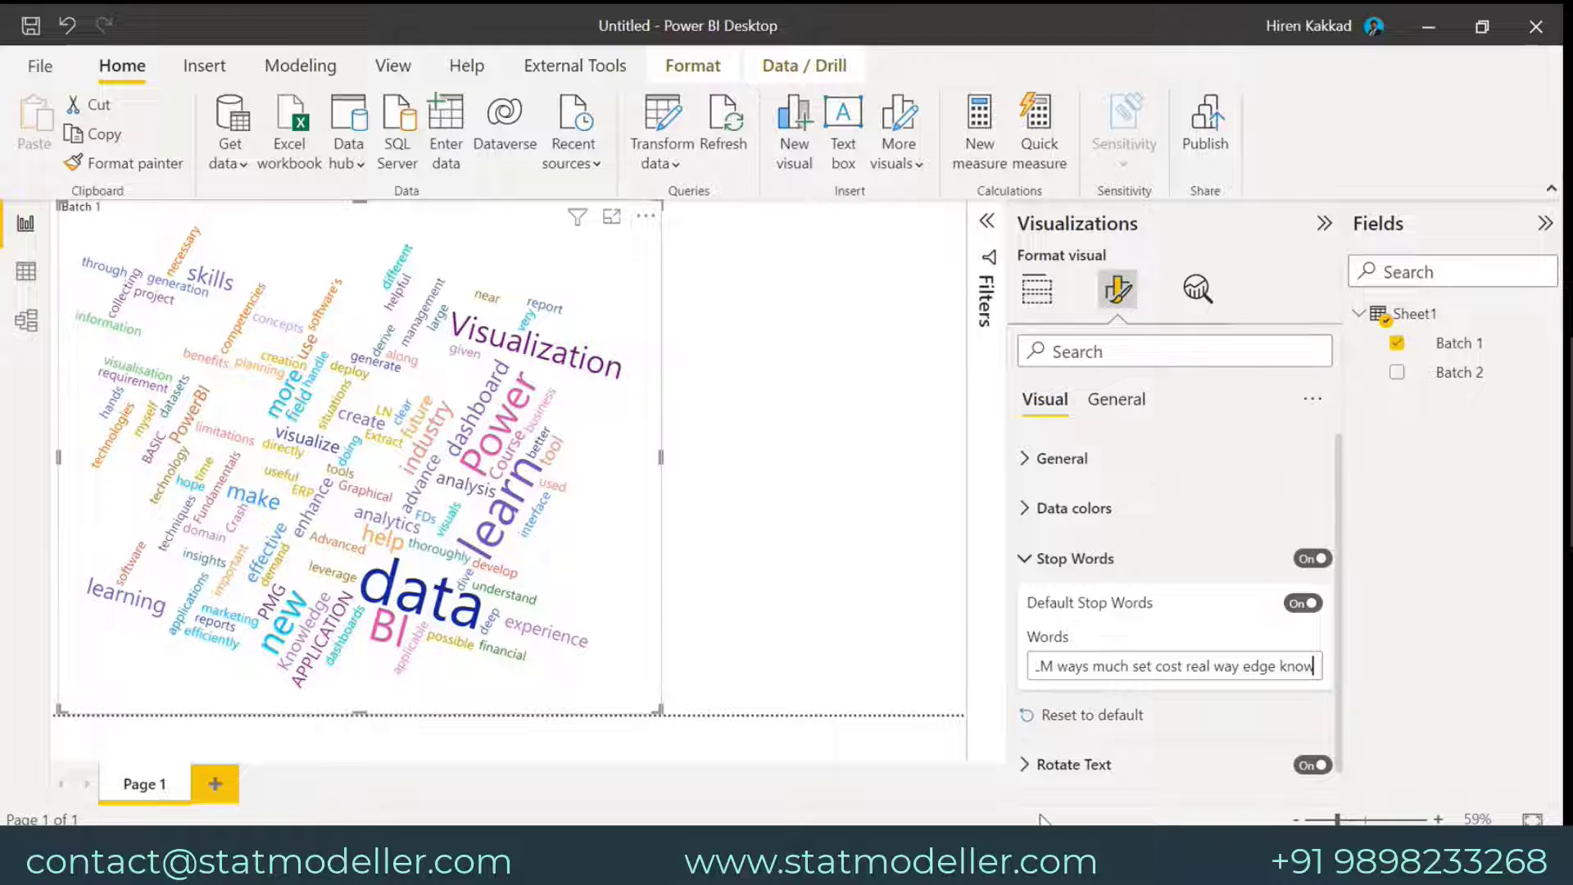
Set the Rotate Text minimum and maximum angles both to 0
click(1039, 768)
scroll(1112, 682, down, 1)
scroll(1118, 675, down, 1)
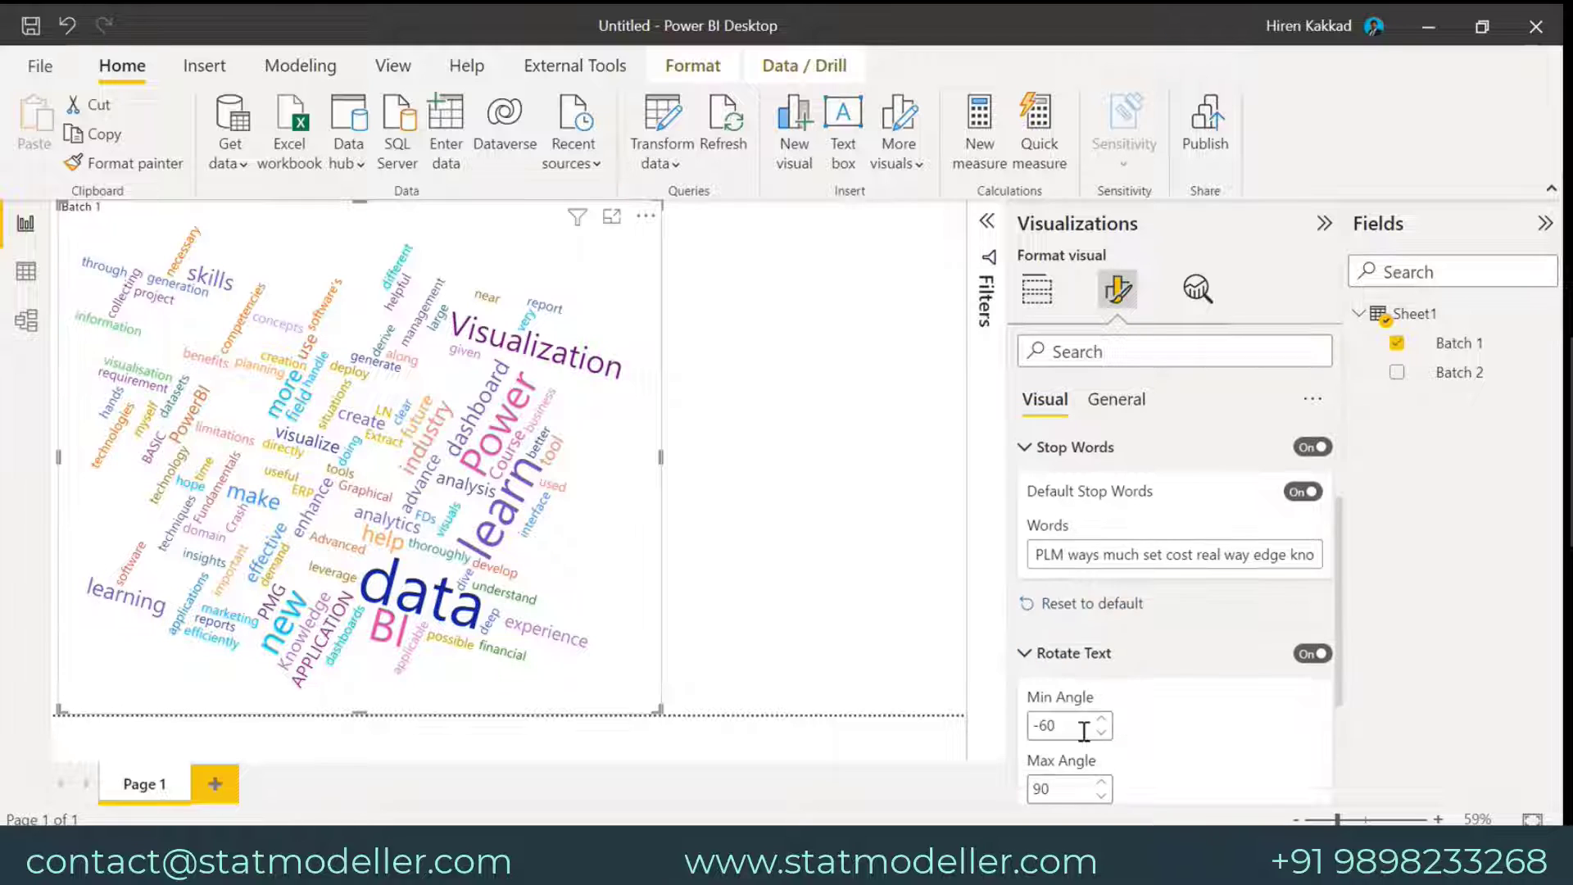
drag(1071, 726, 919, 725)
text(90)
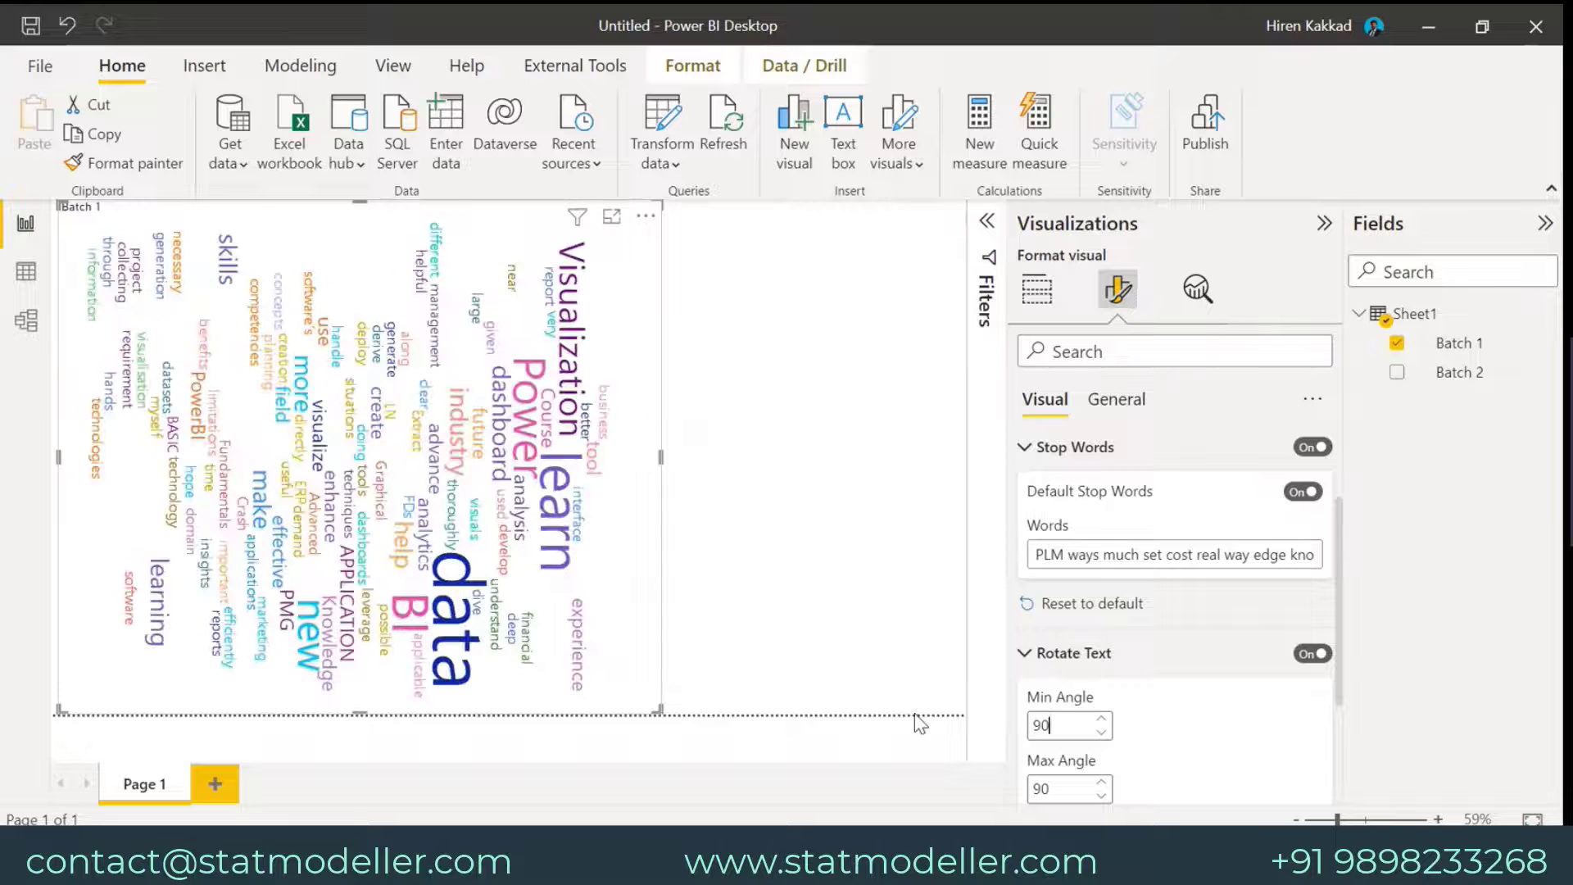
click(1027, 728)
text(0)
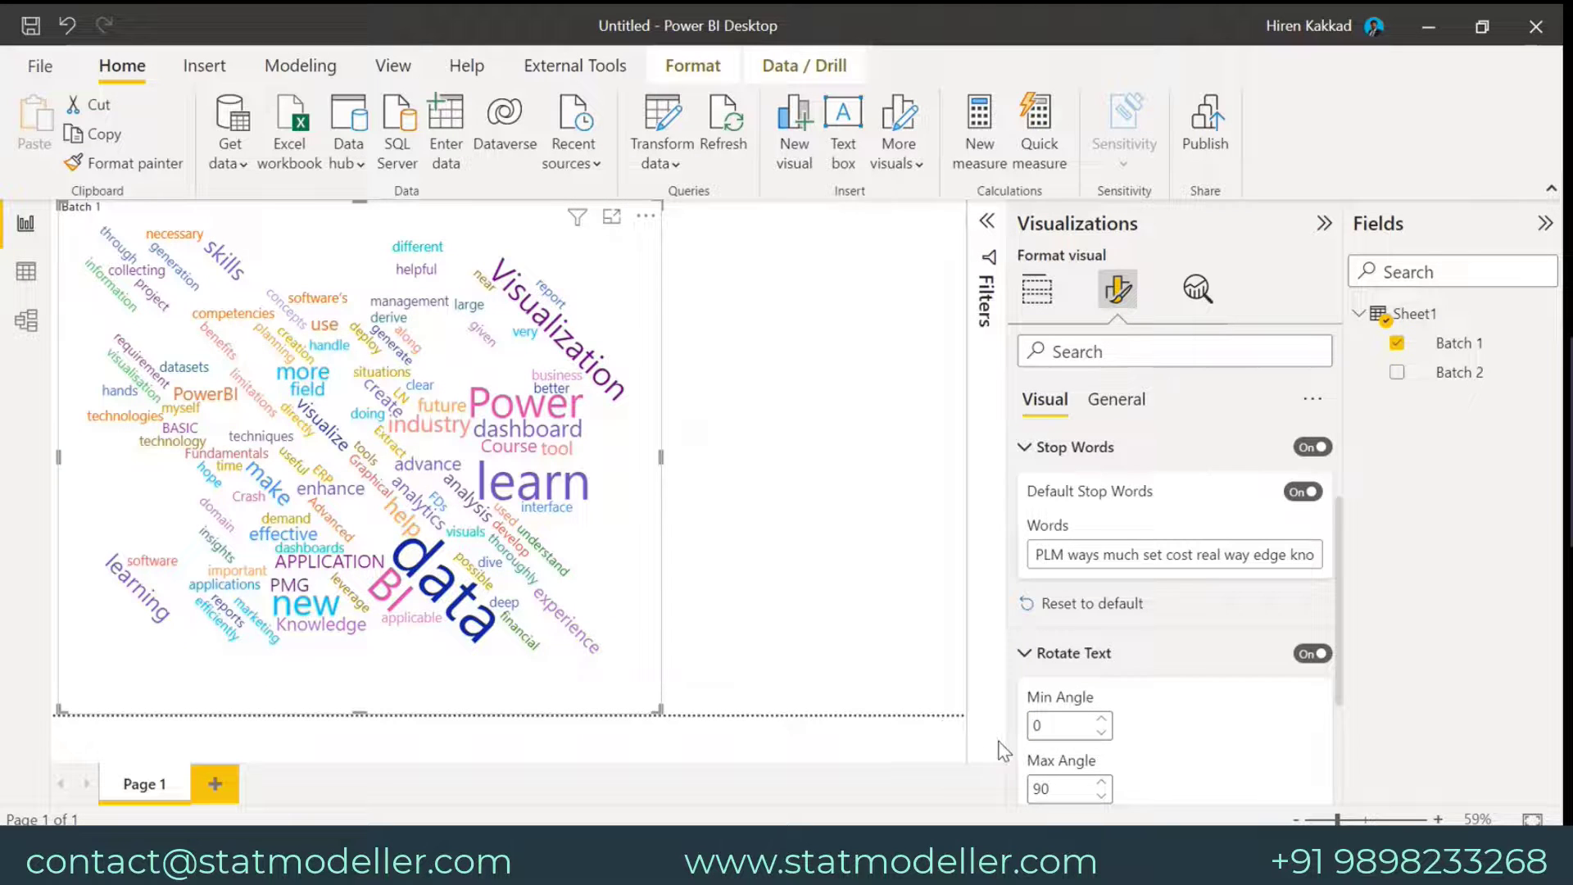
drag(1064, 788, 999, 797)
text(0)
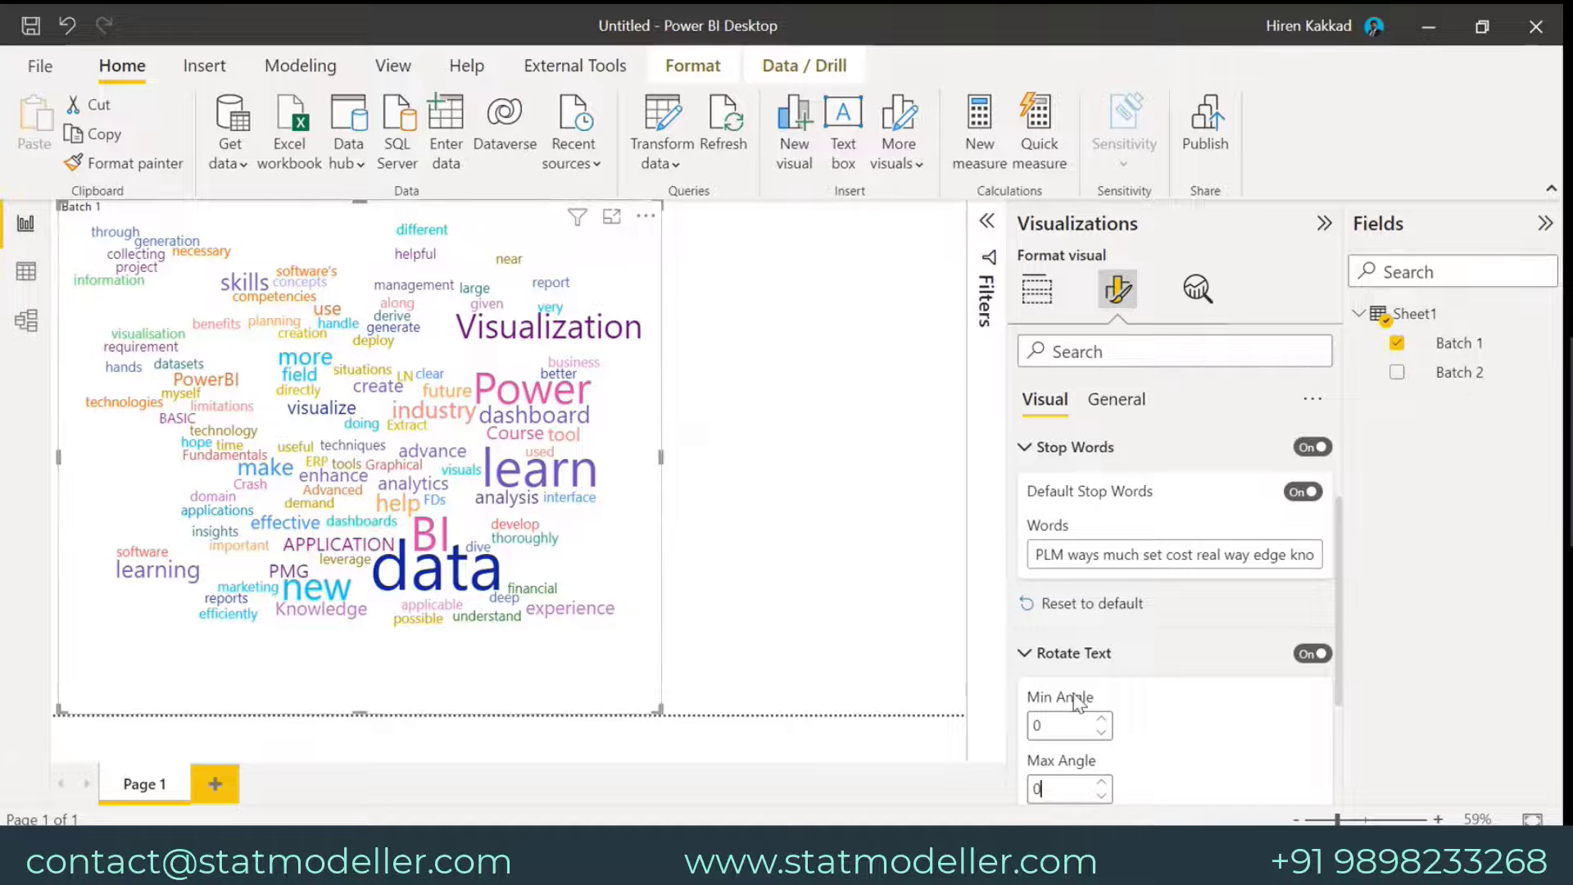
scroll(1127, 758, down, 1)
scroll(1106, 749, down, 1)
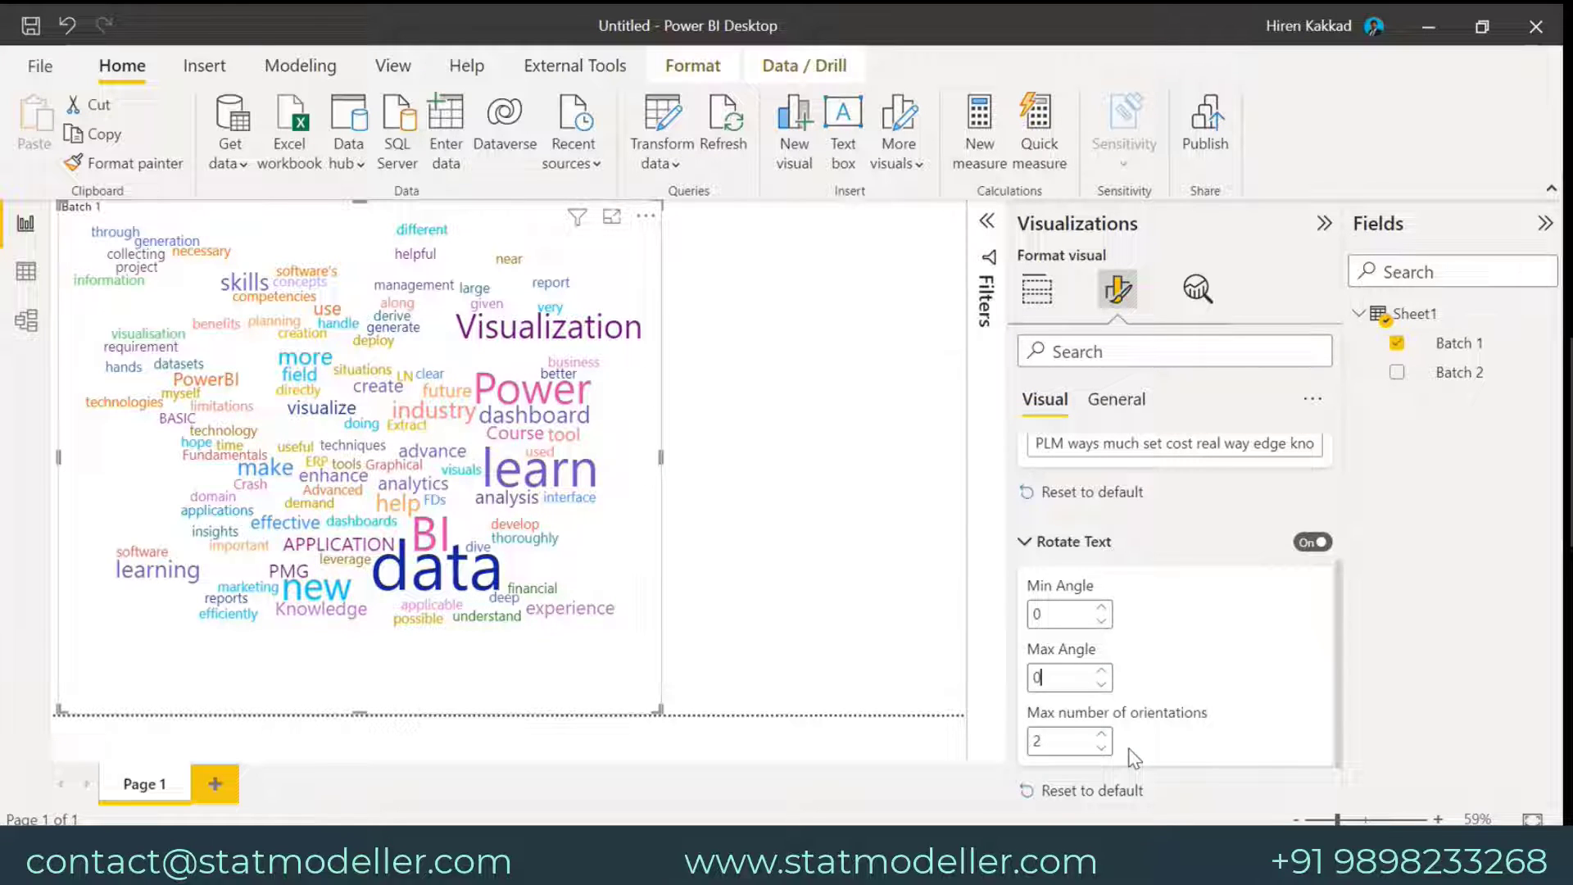
scroll(1067, 743, up, 1)
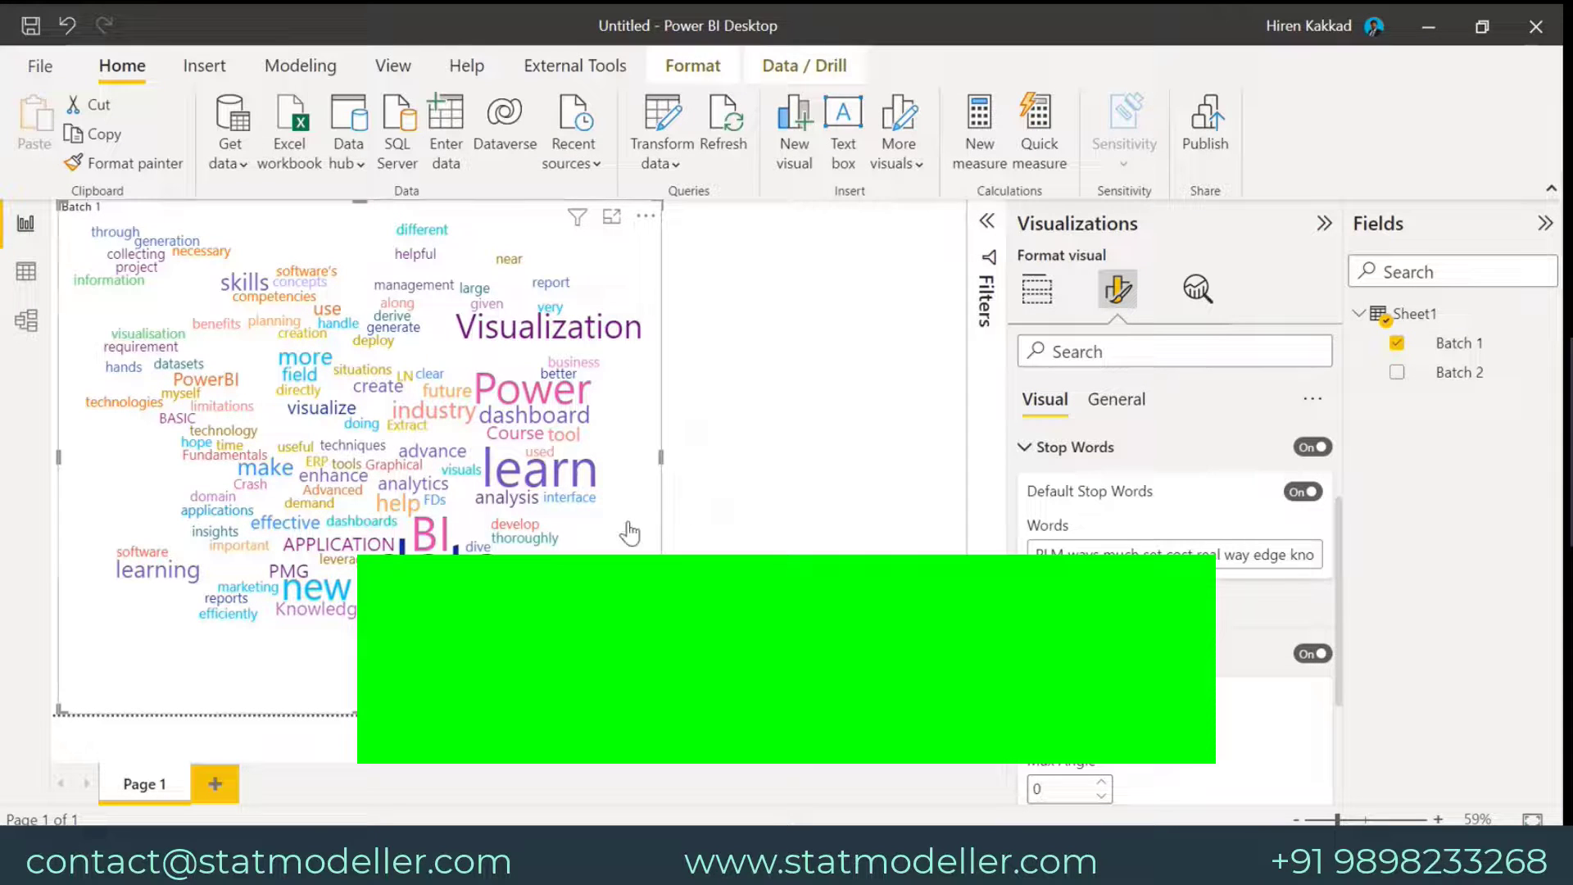
scroll(1059, 793, down, 1)
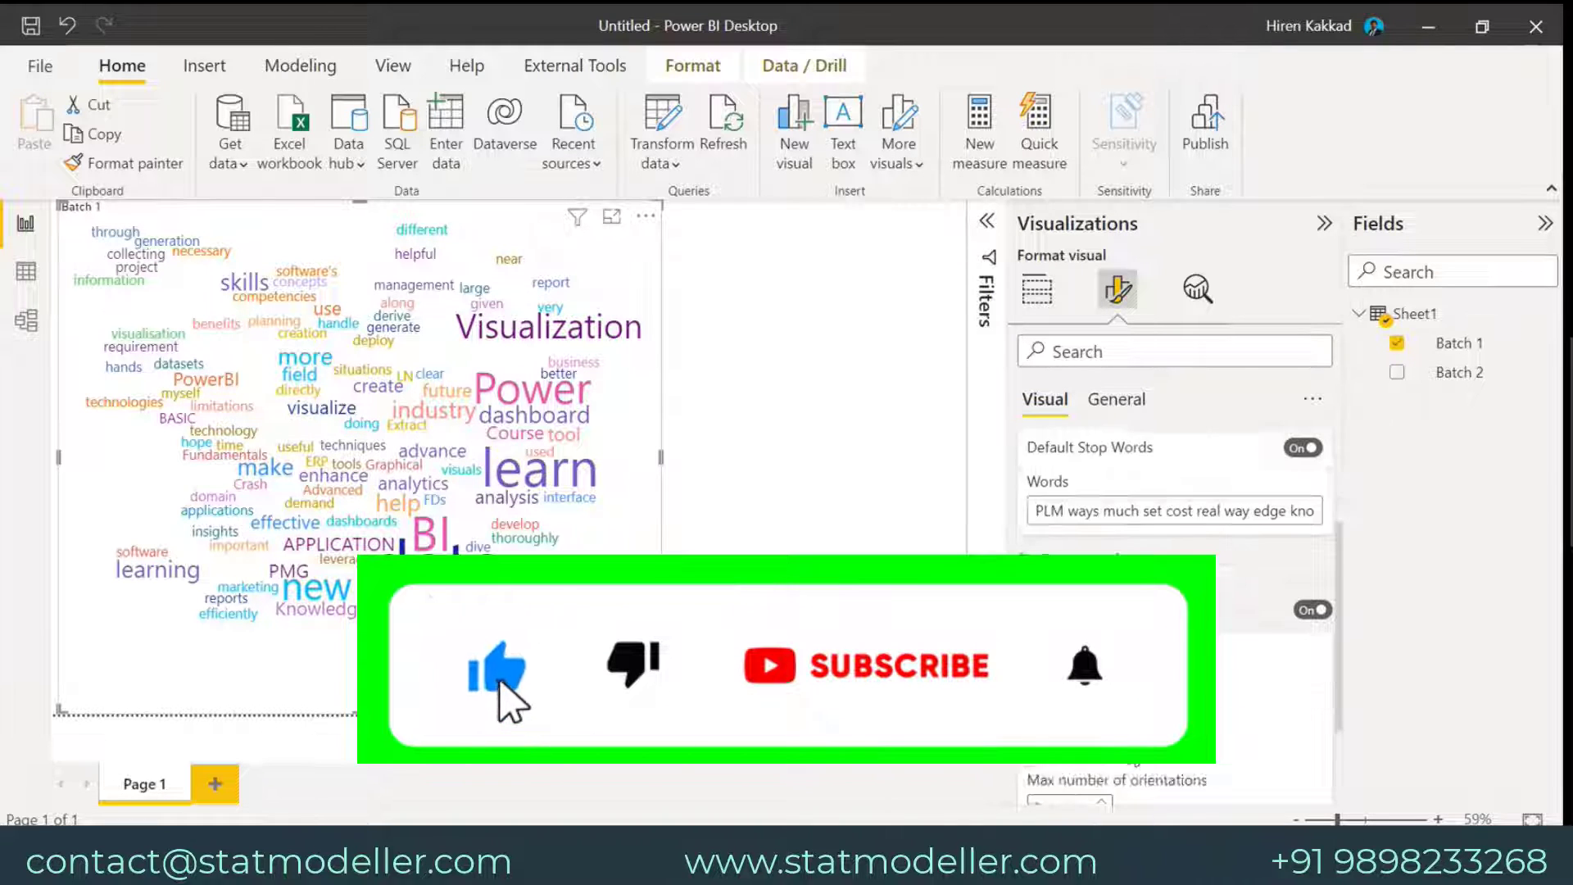
scroll(1174, 615, down, 1)
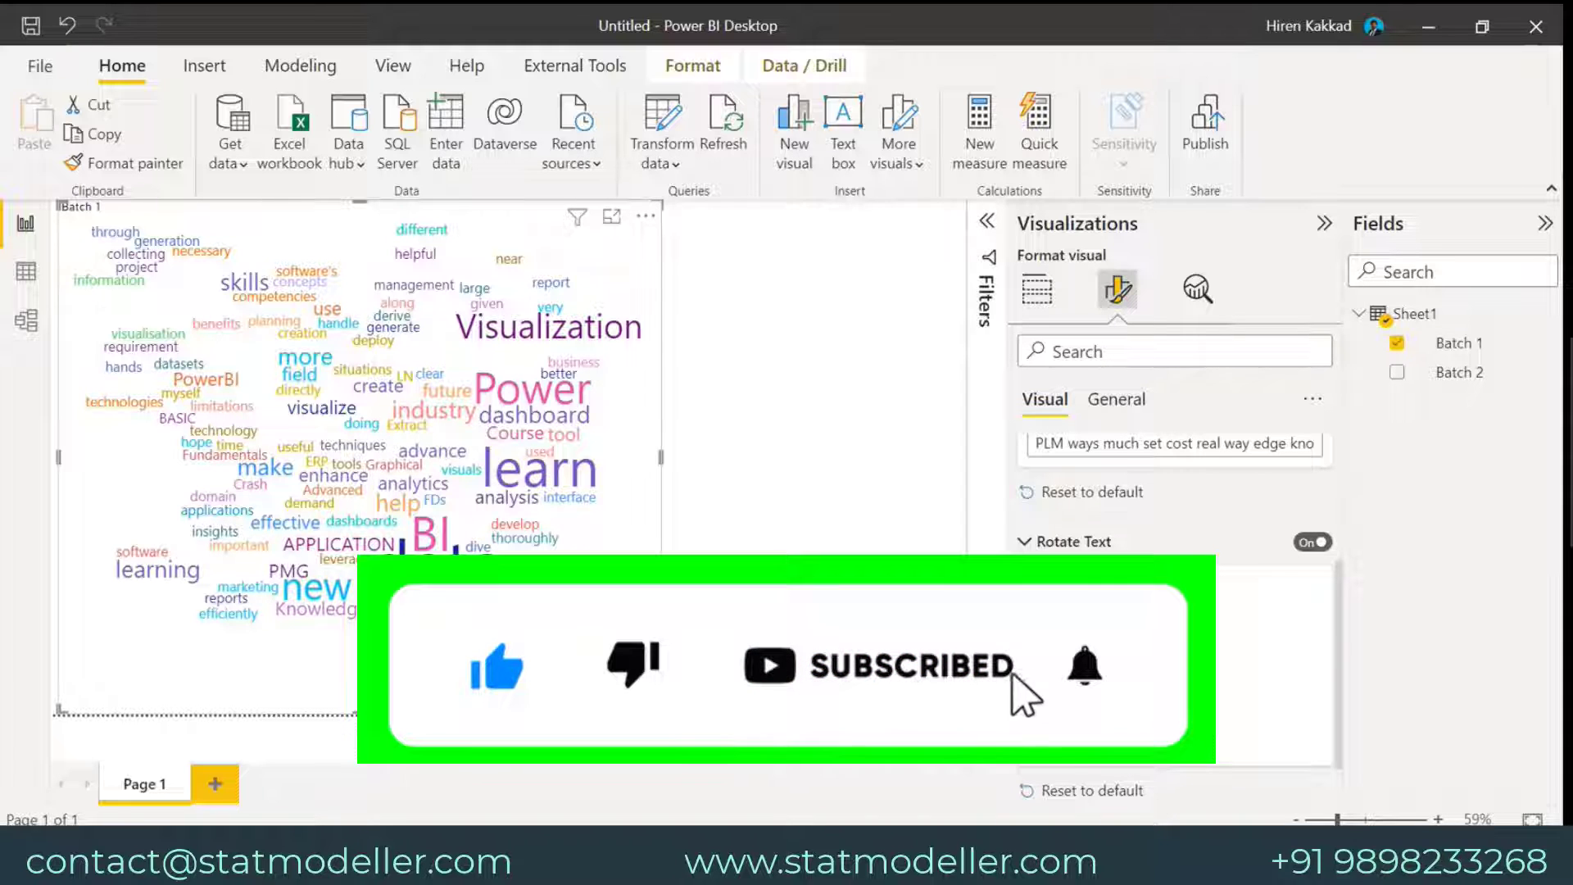
scroll(1105, 516, up, 2)
scroll(1105, 516, up, 1)
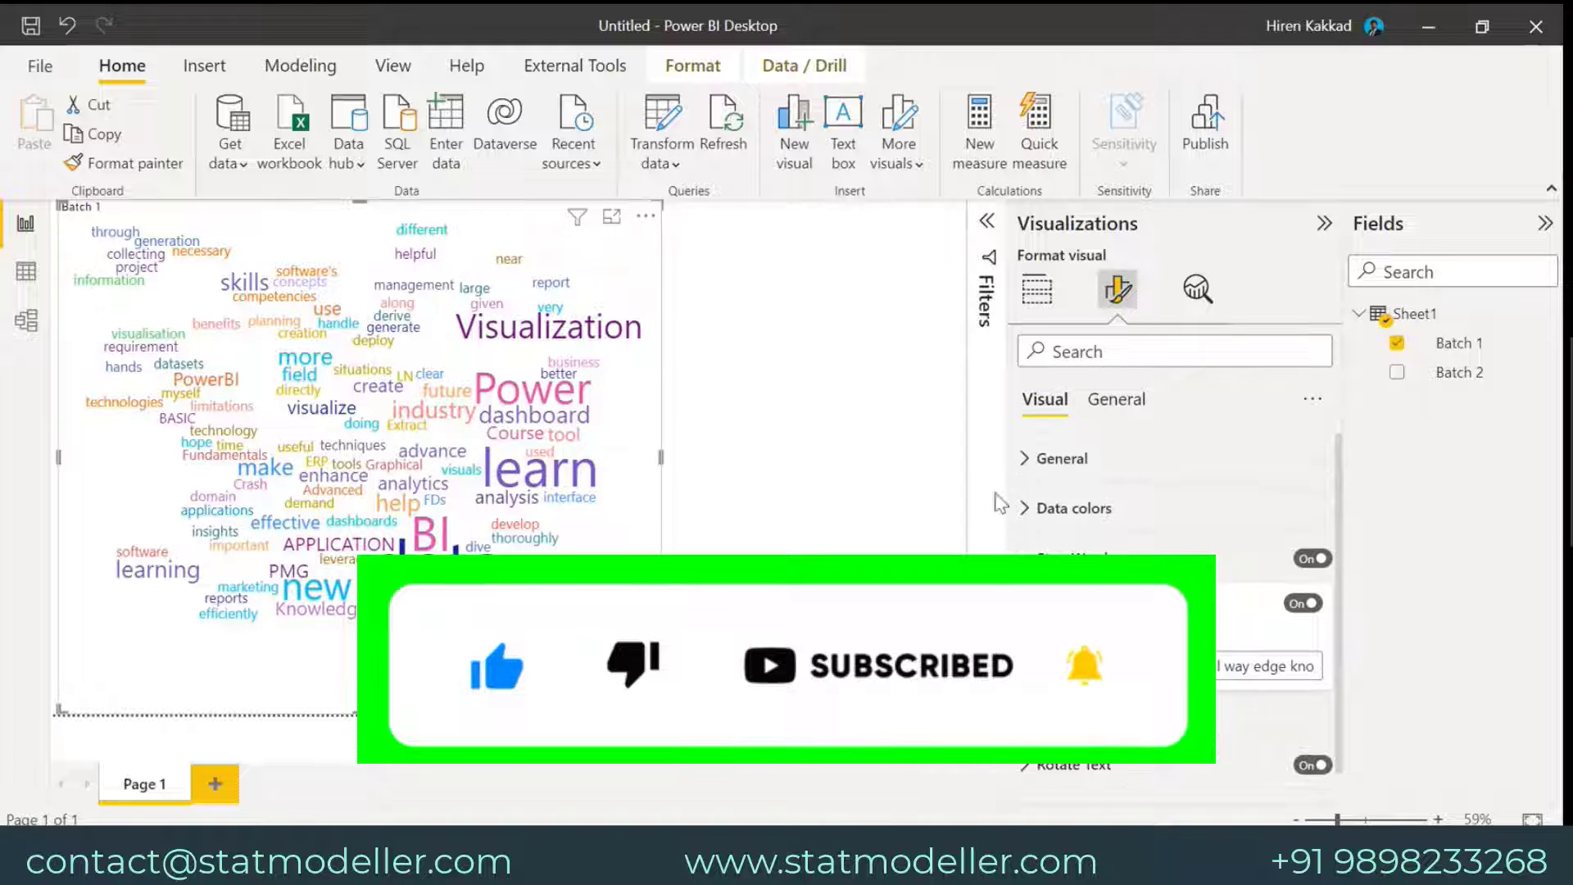
Deselect the word cloud to view the finished, all-horizontal result
click(863, 413)
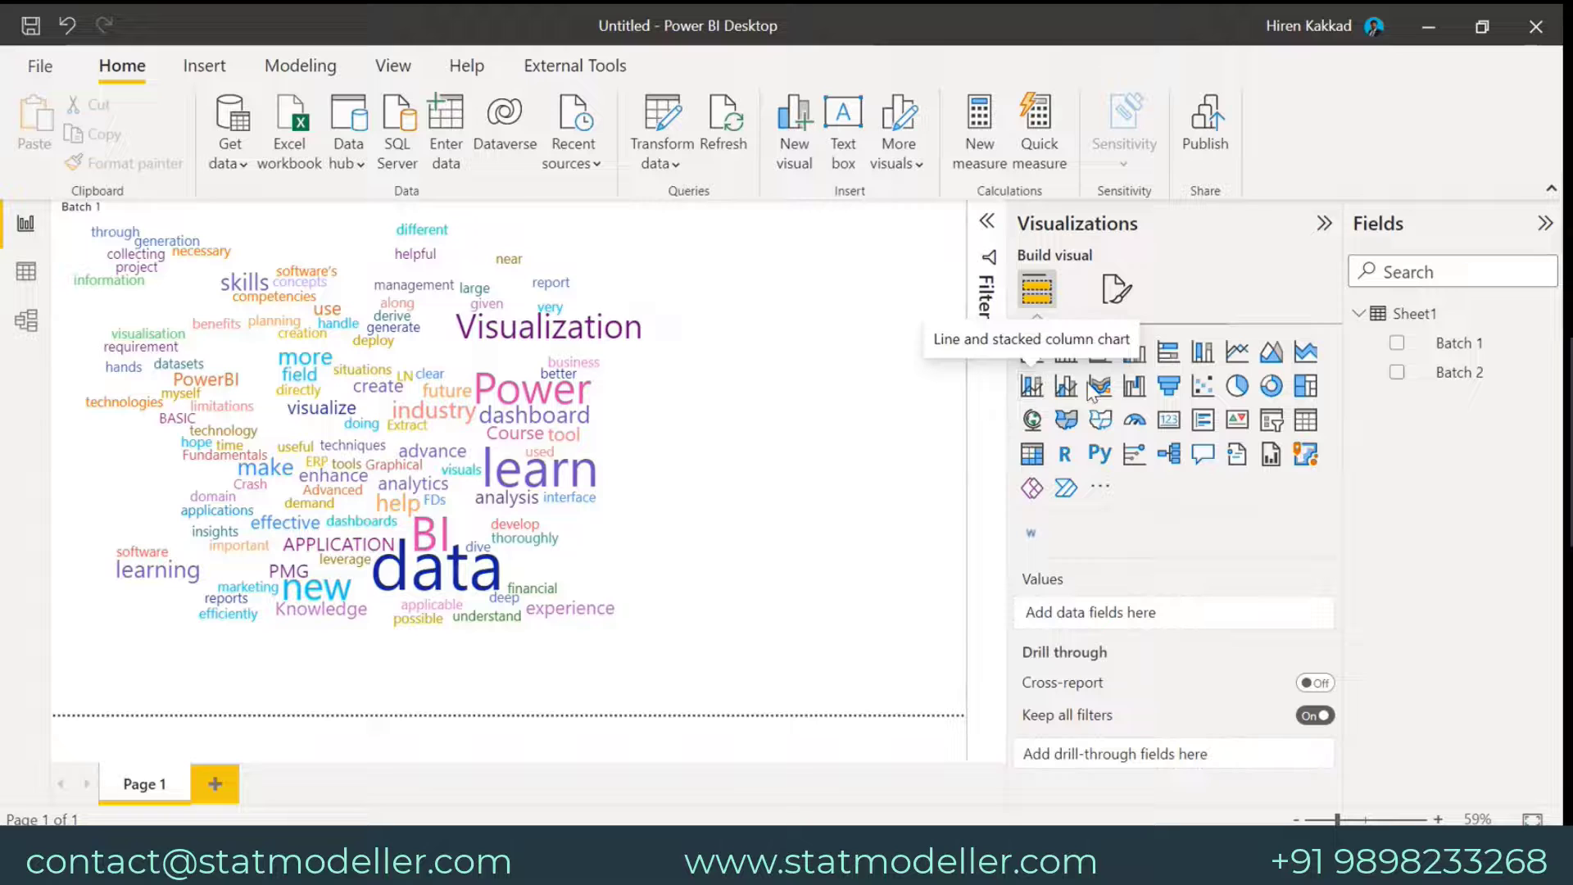